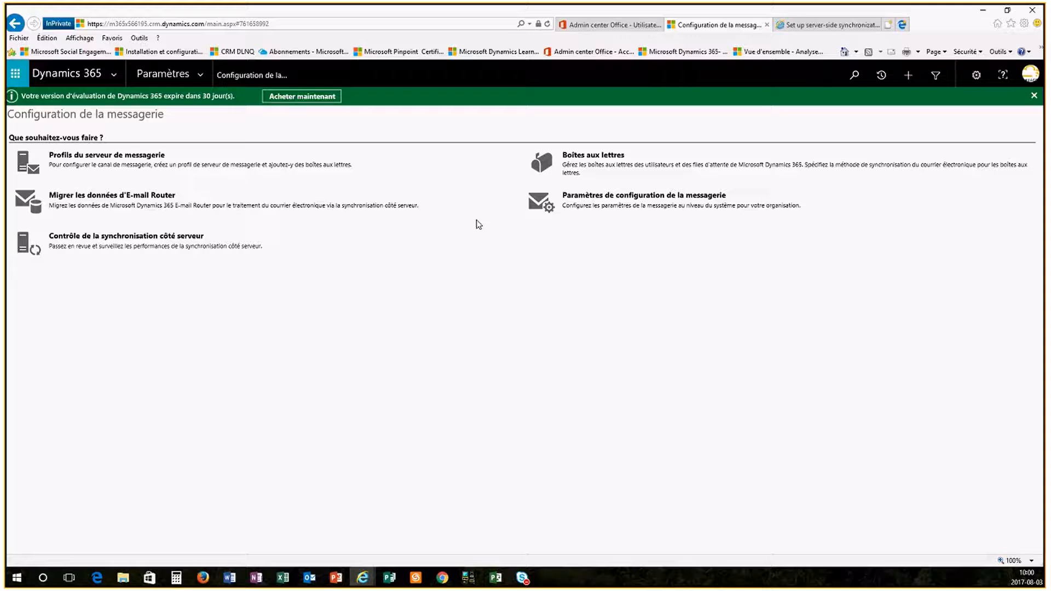
- Create and save an Exchange Online email server profile named "Exchange Online DLNQ Demo" with the description "Office365"
left_click(99, 160)
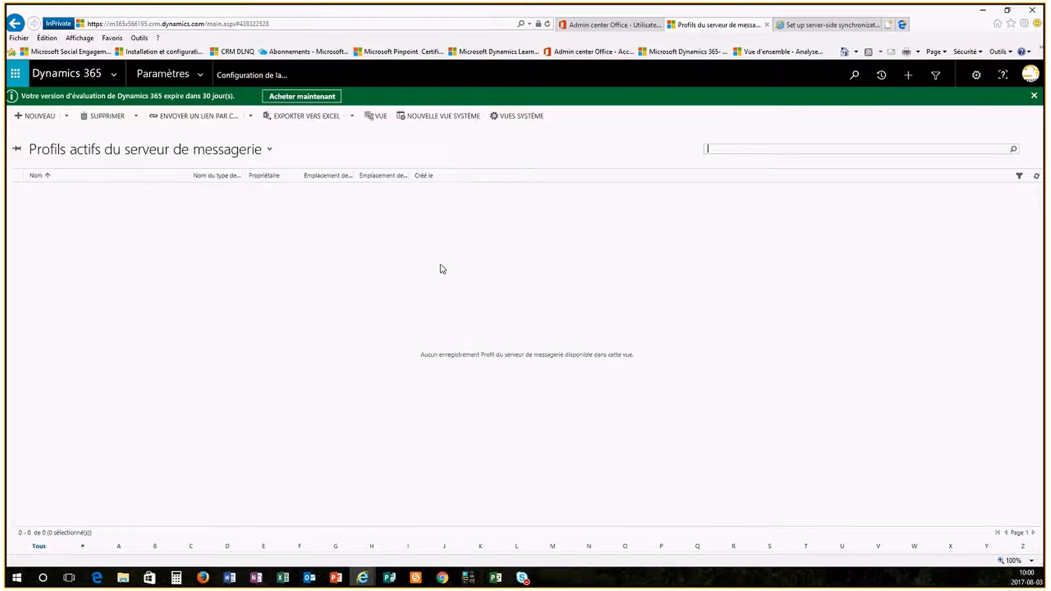
left_click(66, 116)
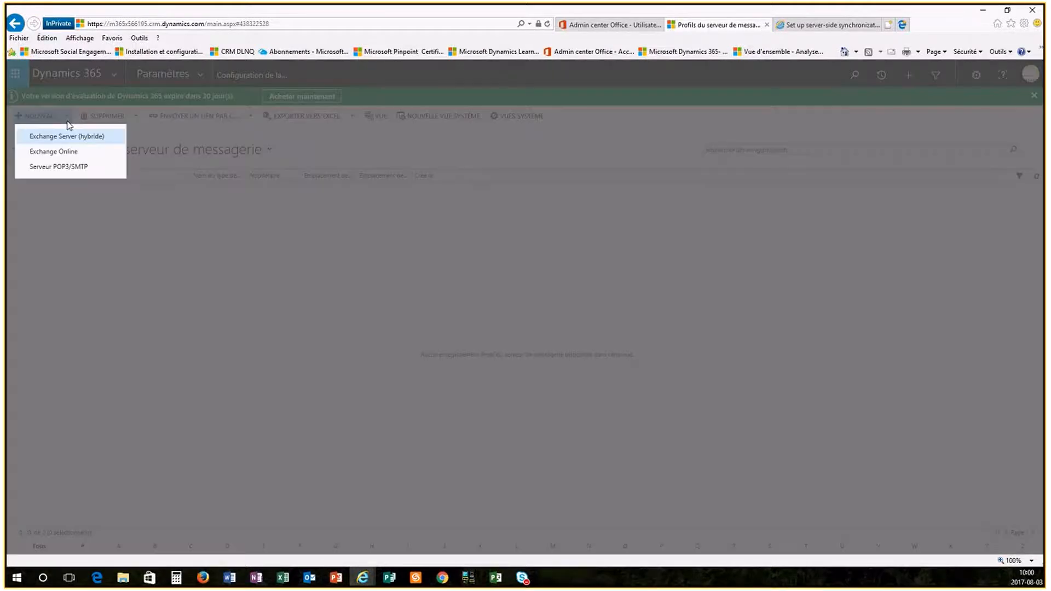
left_click(62, 152)
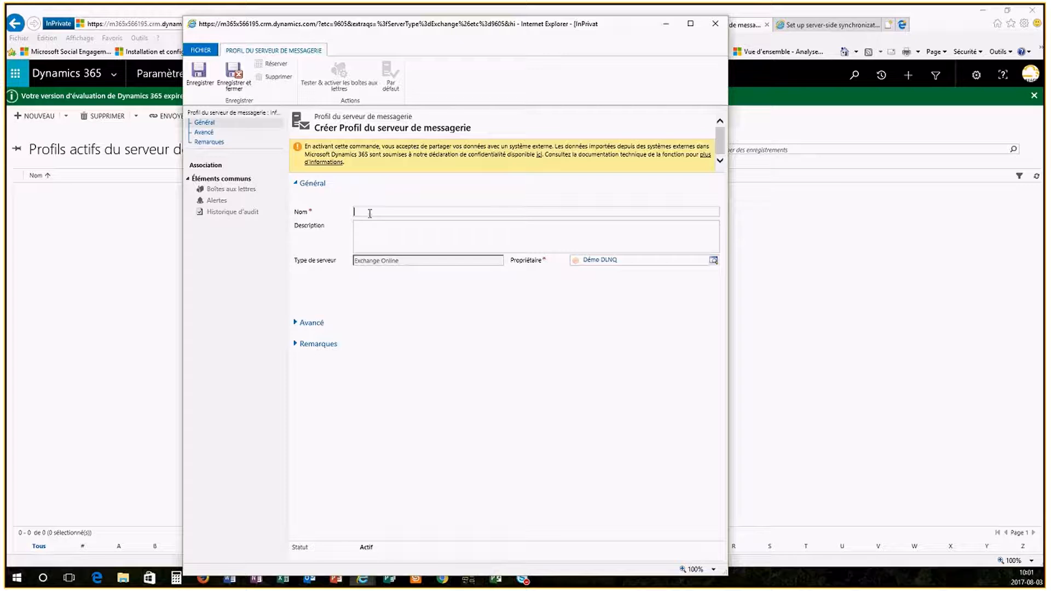
type("Exch")
type("ange ")
type("Online")
type(" DLNQ")
type(" Demo")
type("C")
type("ffice365")
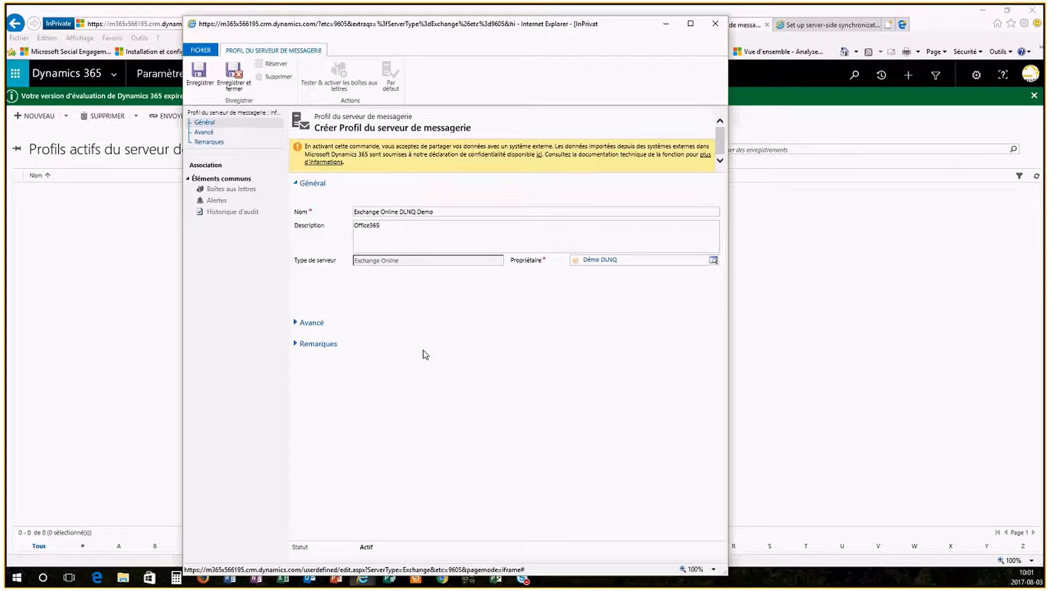
left_click(201, 76)
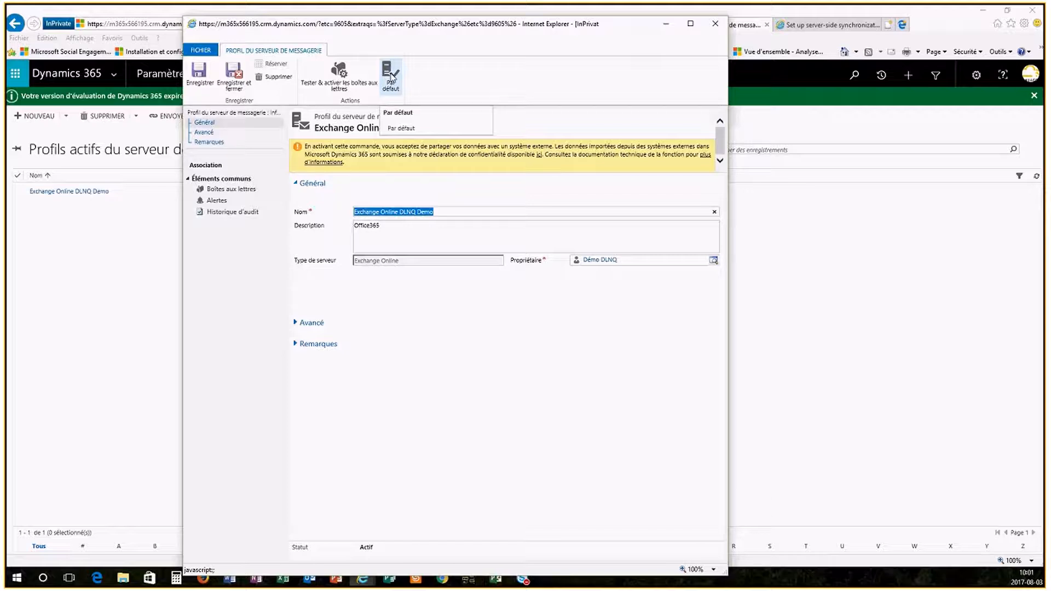
- Set the new email server profile as the default, save it and close its form
left_click(391, 77)
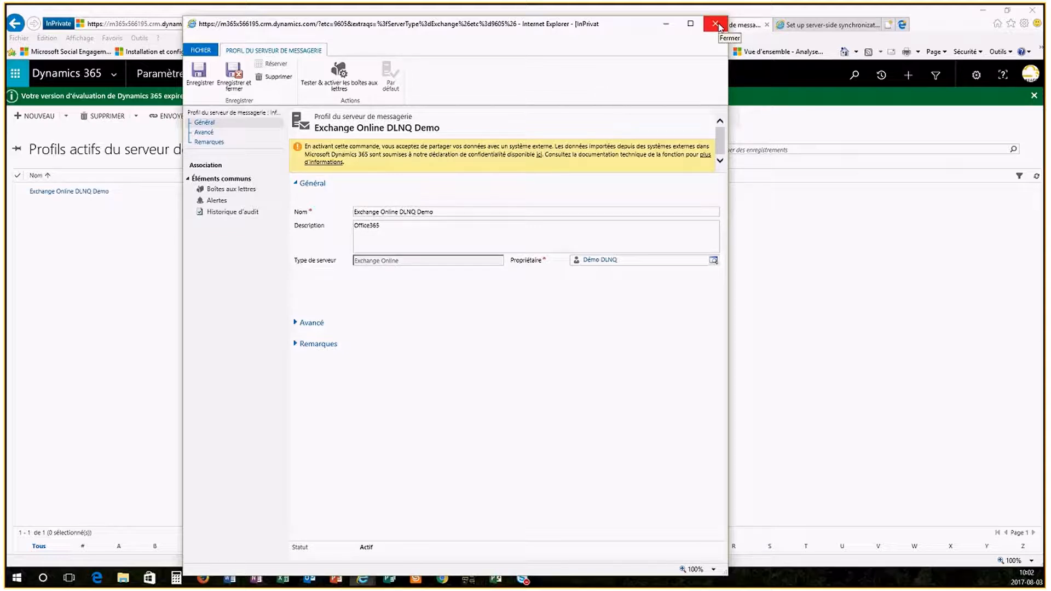
left_click(196, 75)
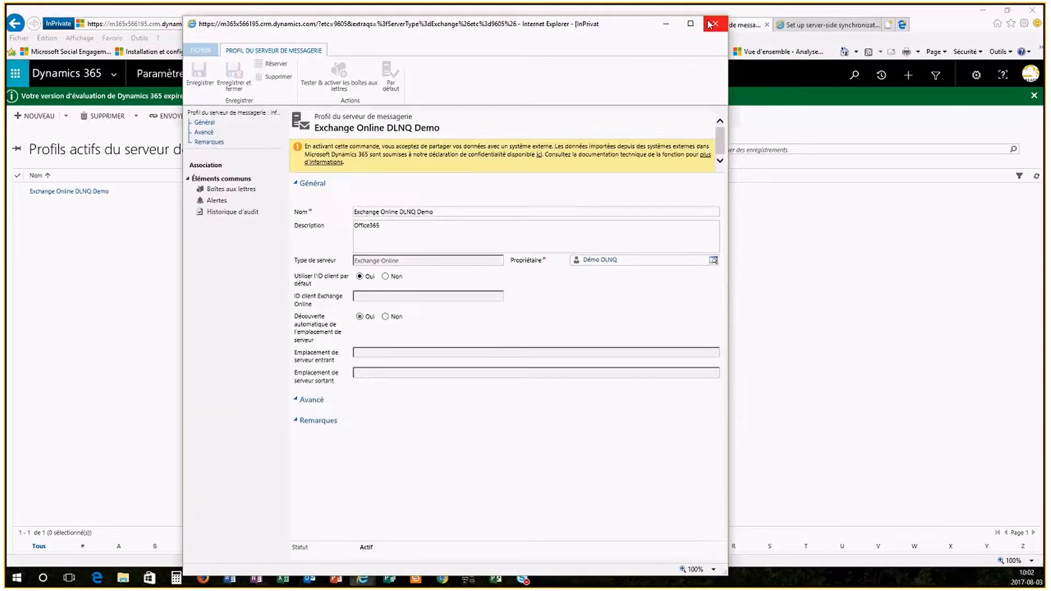
left_click(712, 24)
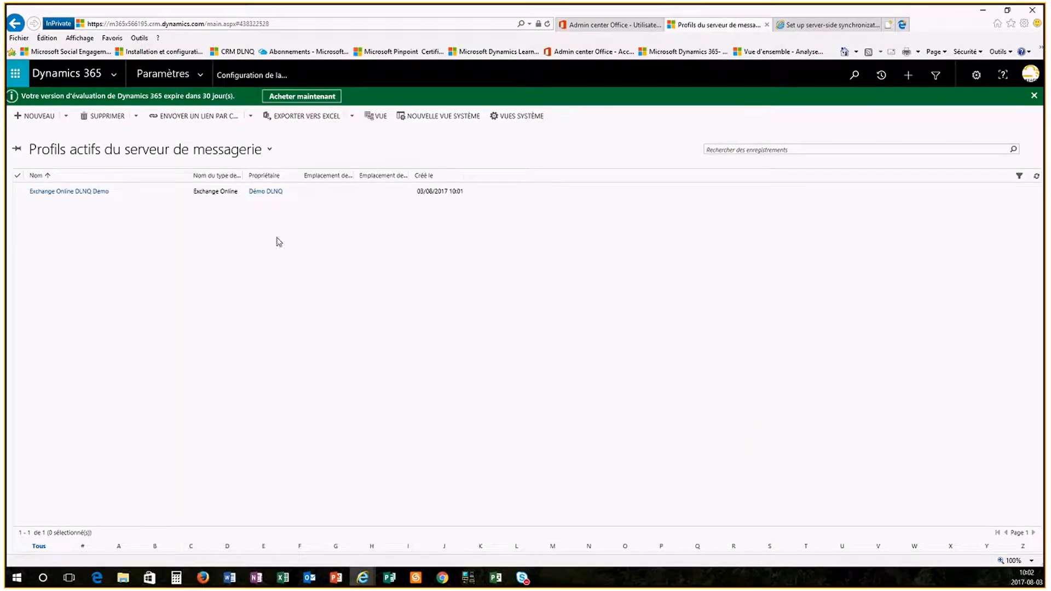
- In the system email configuration settings, disable the tracking token (jeton de suivi) and enable smart matching (correspondance active) for conversation correlation
left_click(253, 80)
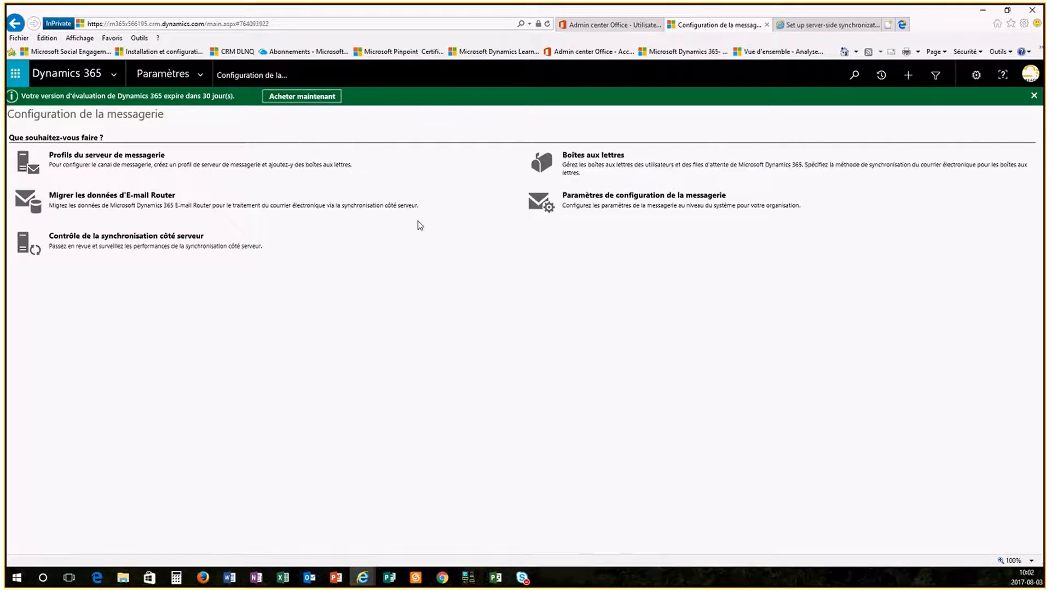
left_click(609, 202)
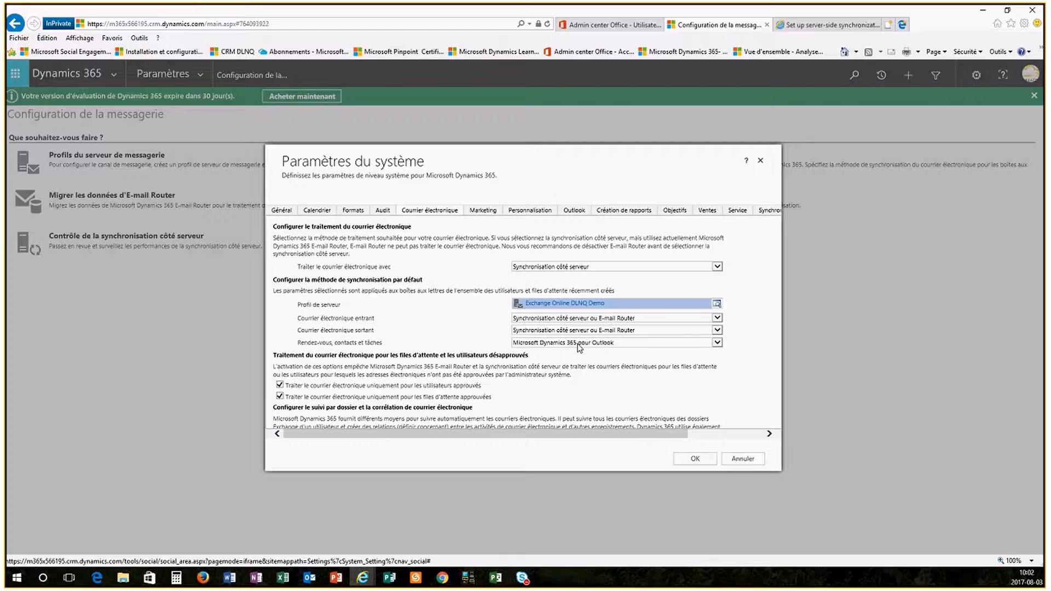
scroll(438, 345, "down", 3)
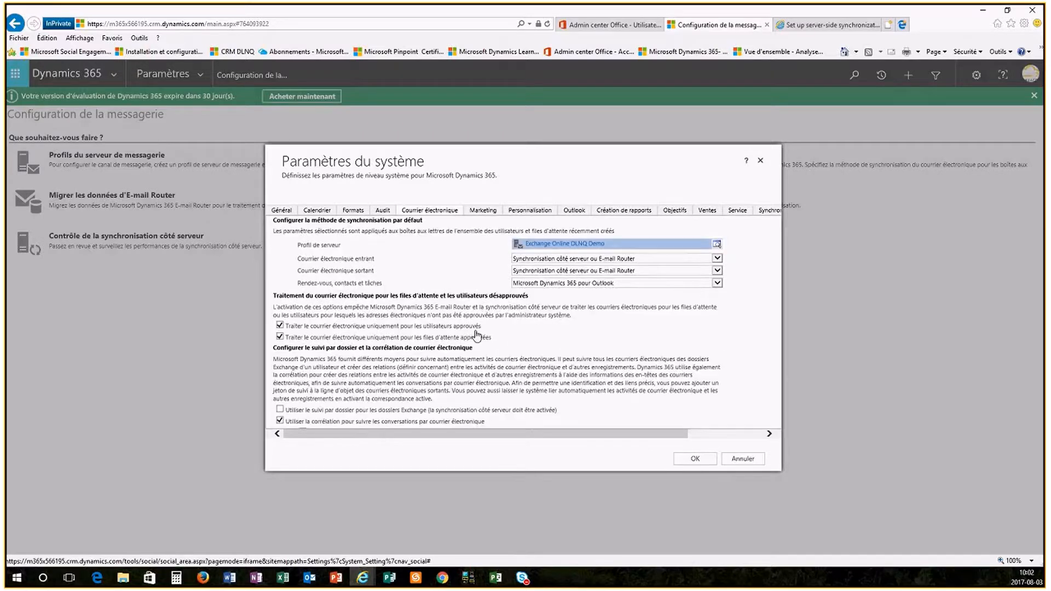
scroll(476, 334, "down", 3)
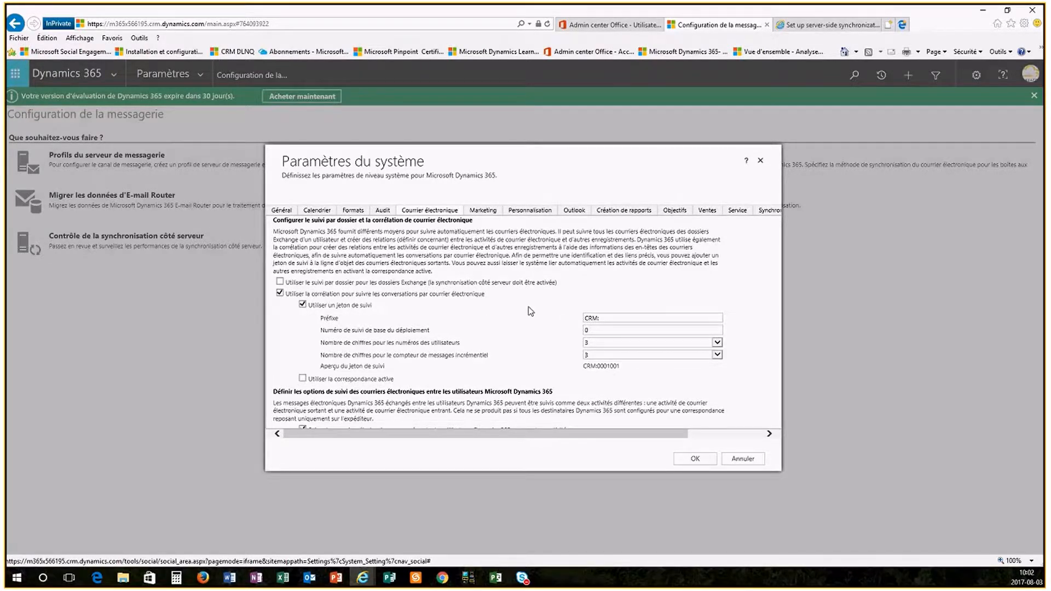
scroll(530, 311, "down", 1)
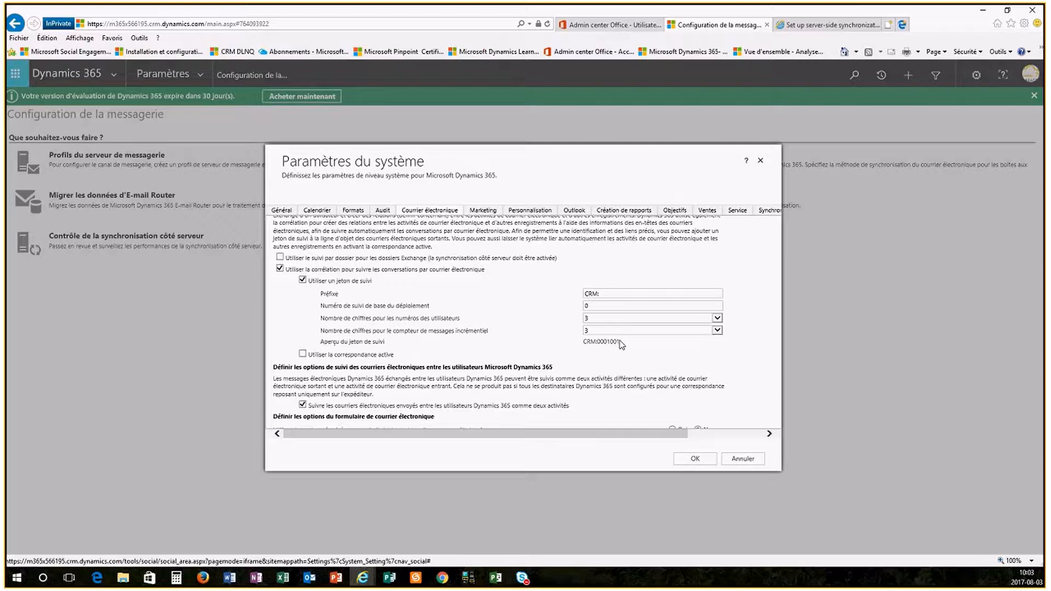
left_click_drag(622, 342, 578, 344)
left_click(303, 281)
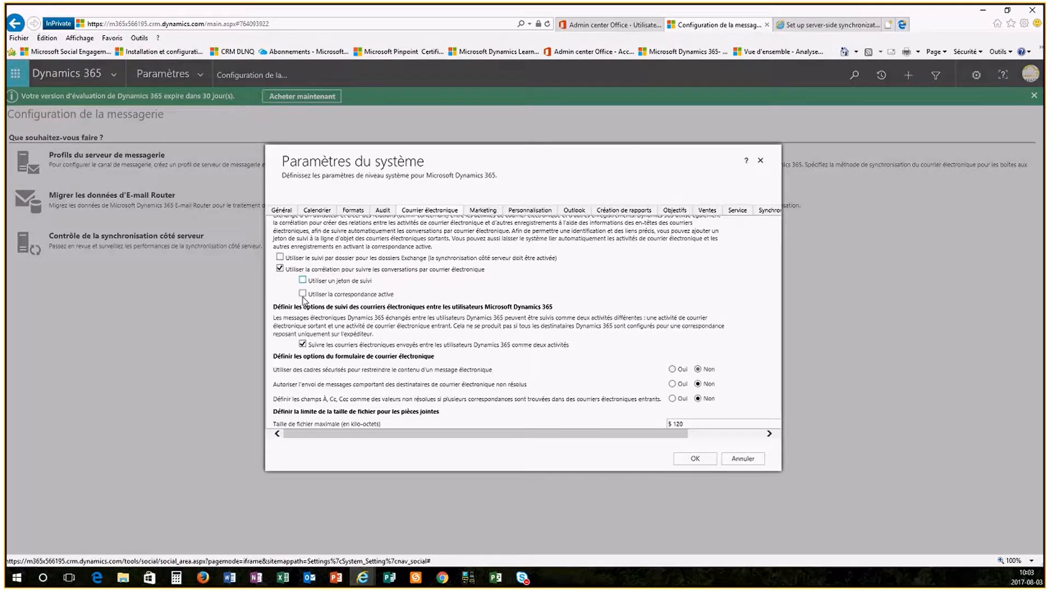
left_click(303, 294)
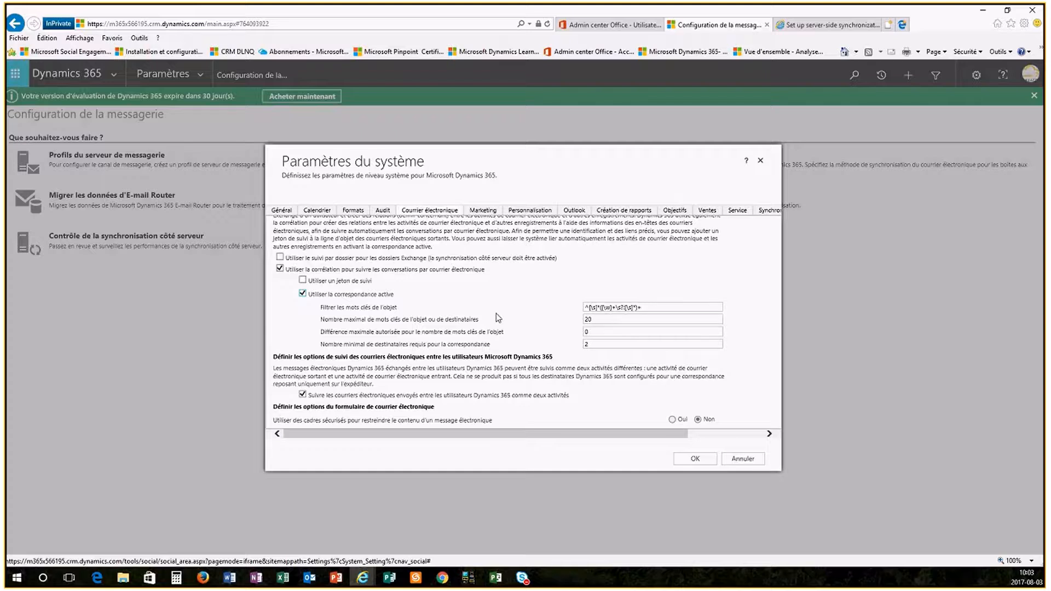
- Turn off the Erreur and Informations alerts in the email settings and save the system settings
scroll(514, 310, "down", 2)
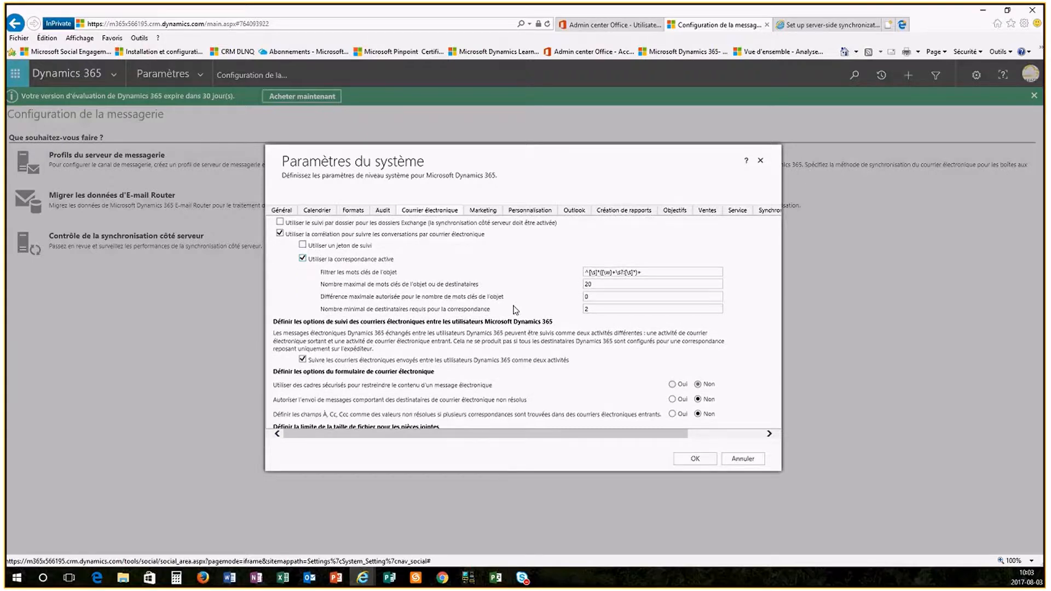
scroll(514, 310, "down", 3)
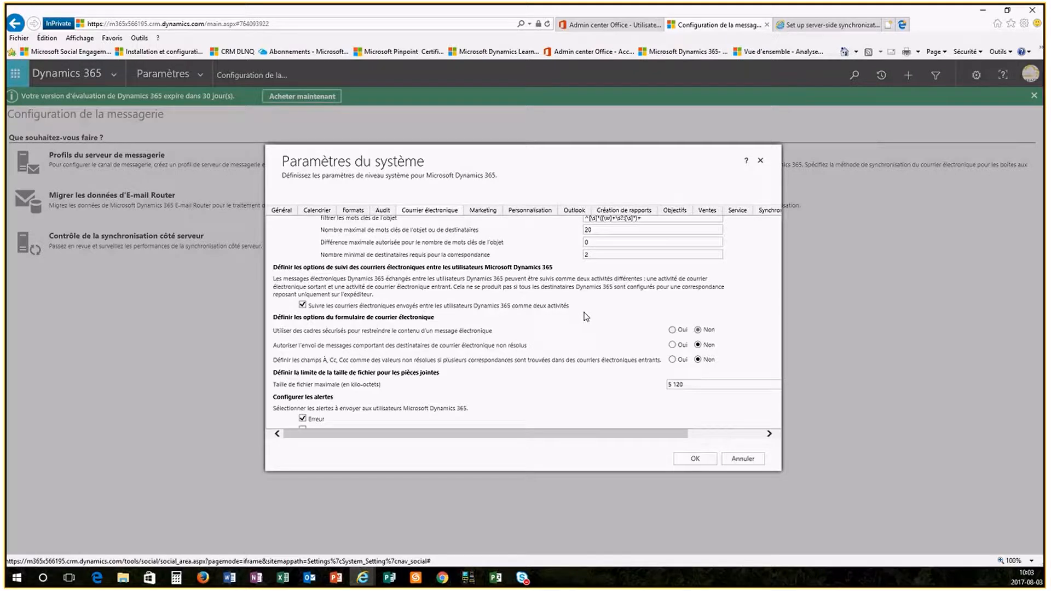
scroll(586, 316, "down", 2)
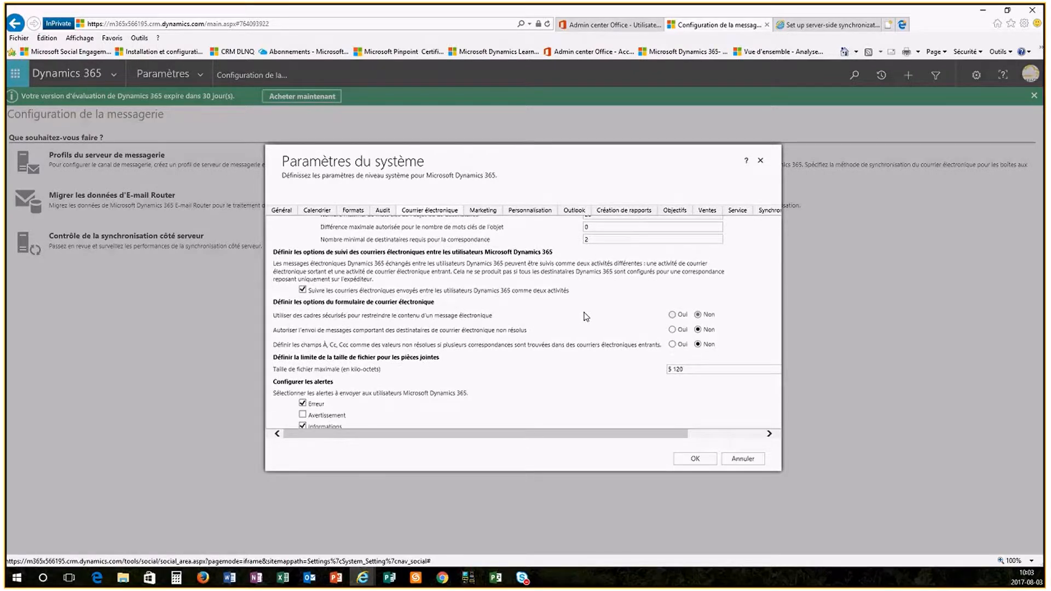
scroll(442, 318, "up", 1)
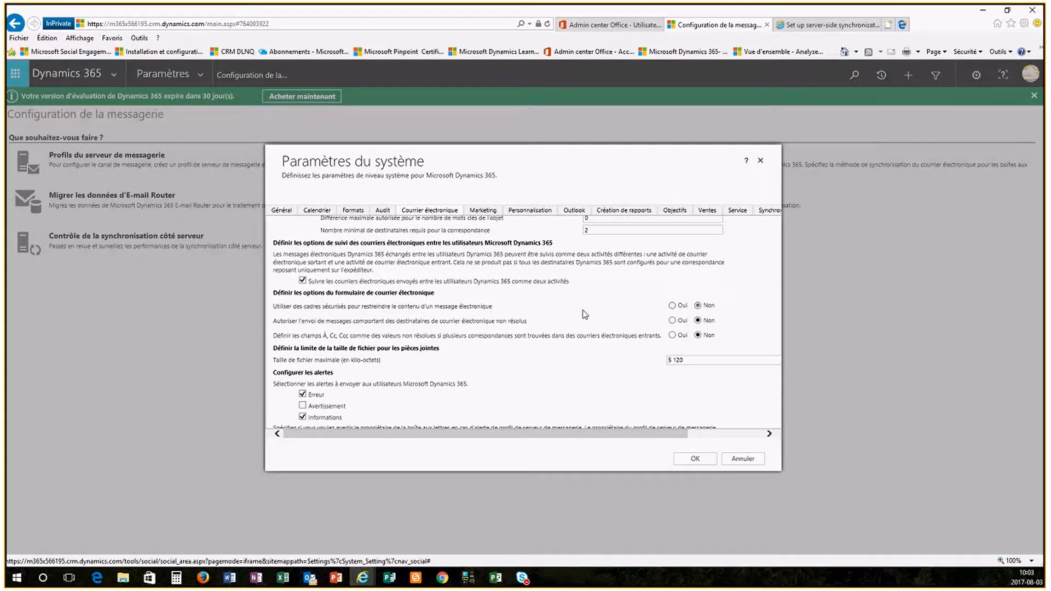
scroll(584, 314, "down", 1)
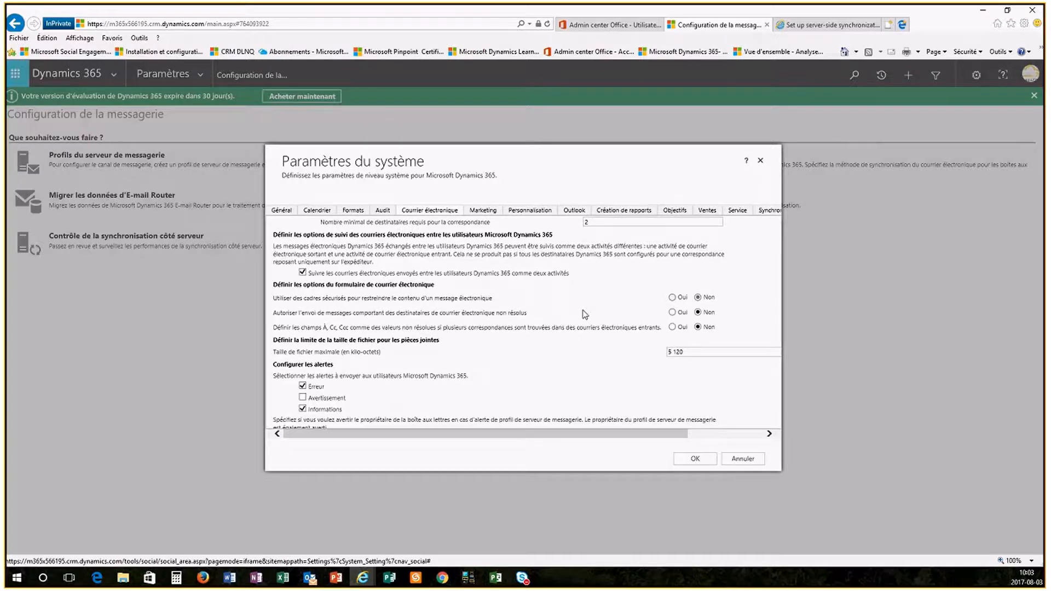
scroll(585, 314, "down", 2)
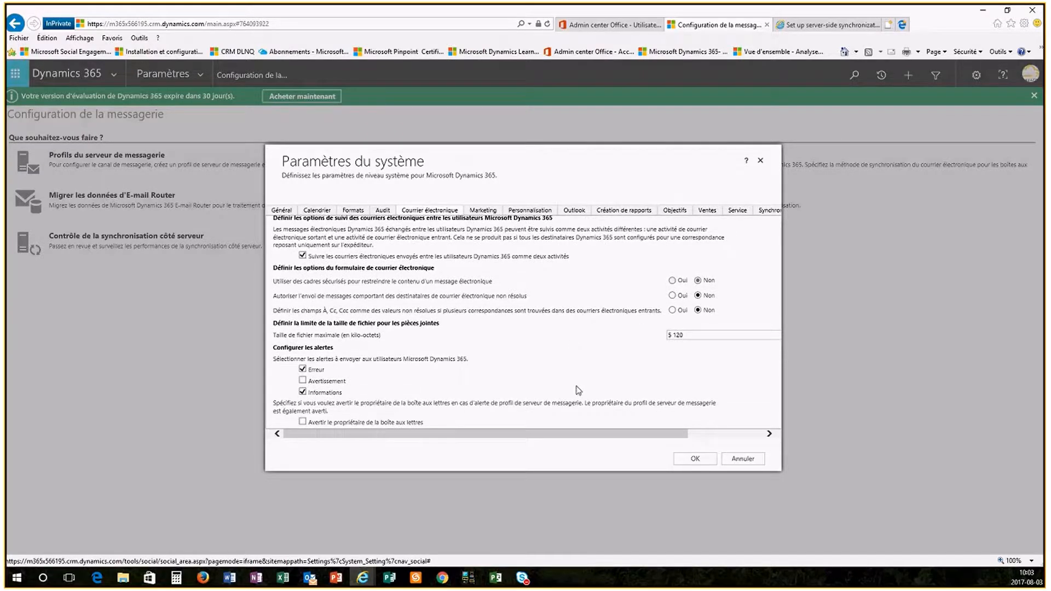
left_click(303, 370)
left_click(303, 392)
scroll(559, 323, "up", 4)
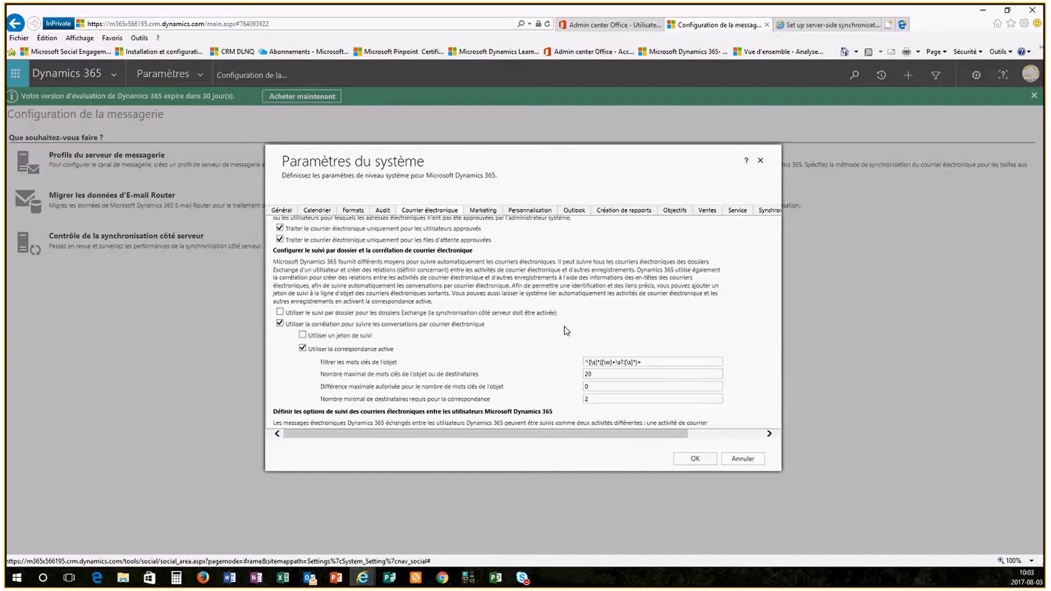
scroll(566, 331, "up", 2)
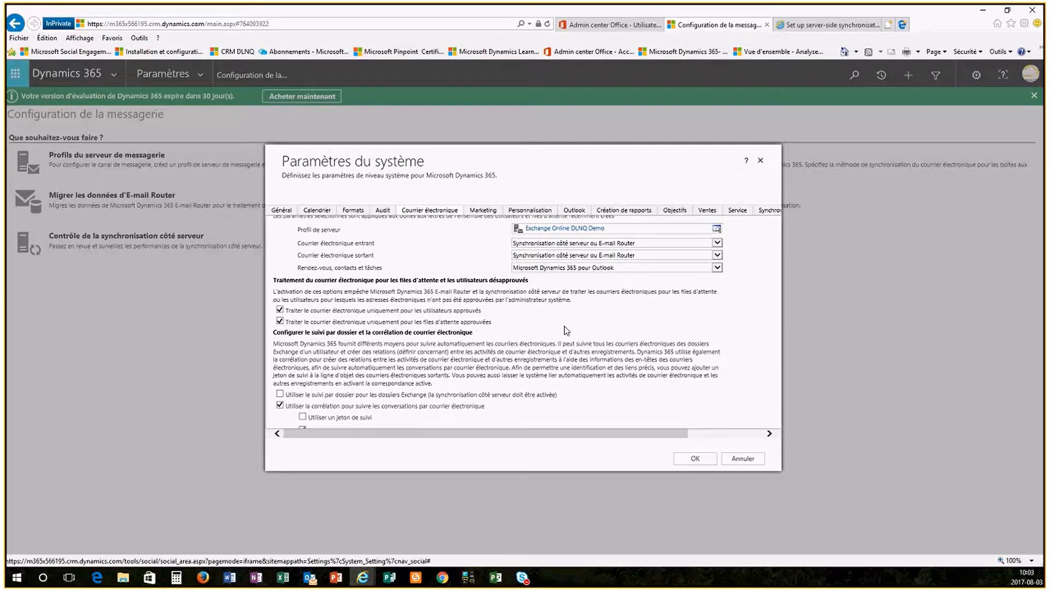
scroll(567, 331, "up", 3)
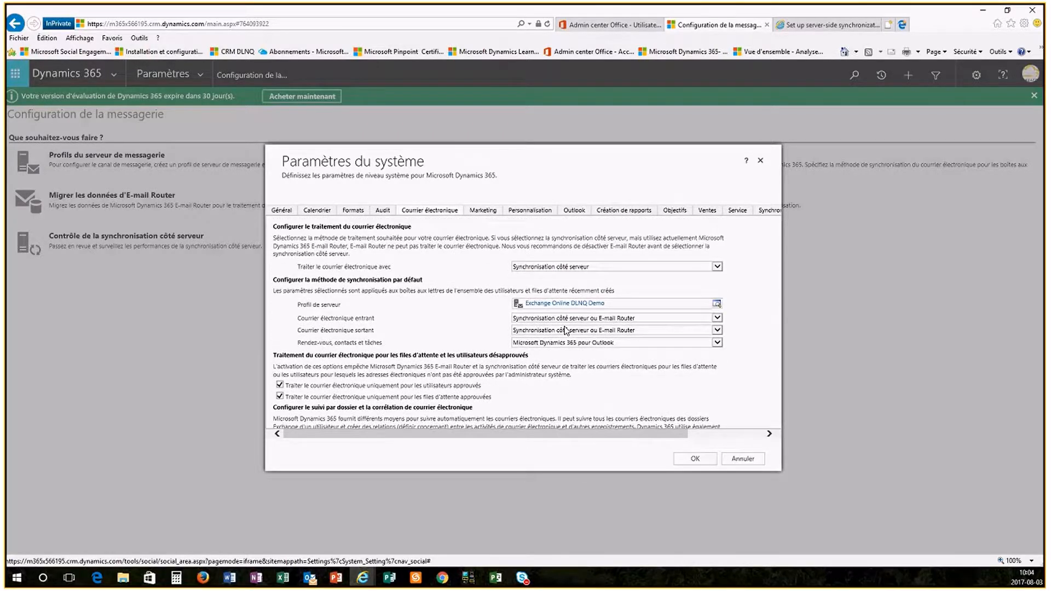
left_click(695, 458)
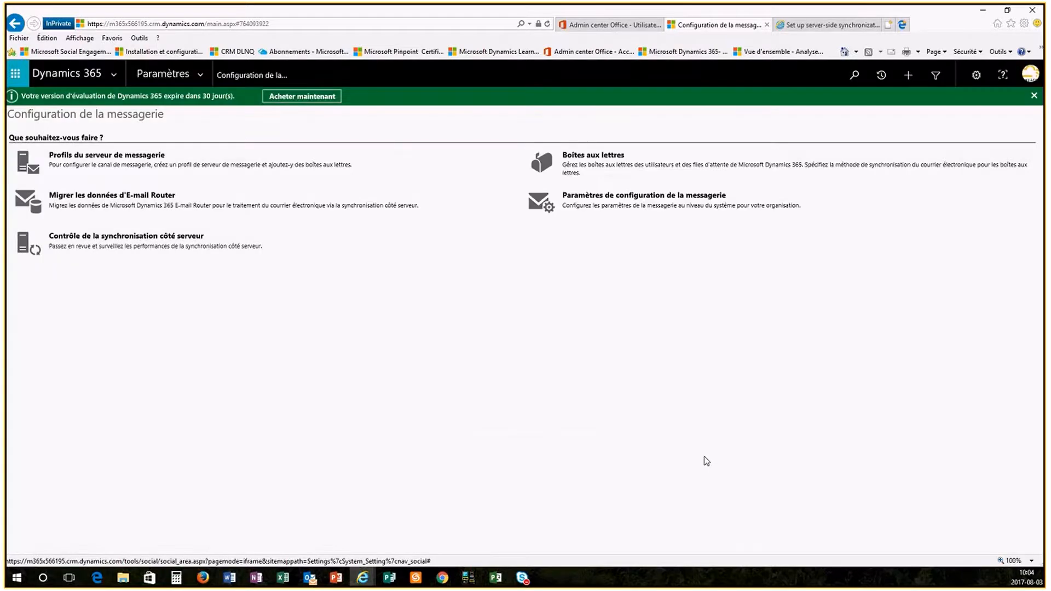
- Assign the Exchange Online DLNQ Demo server profile to the MOD Administrator mailbox and apply the default email settings with configuration testing enabled
left_click(583, 161)
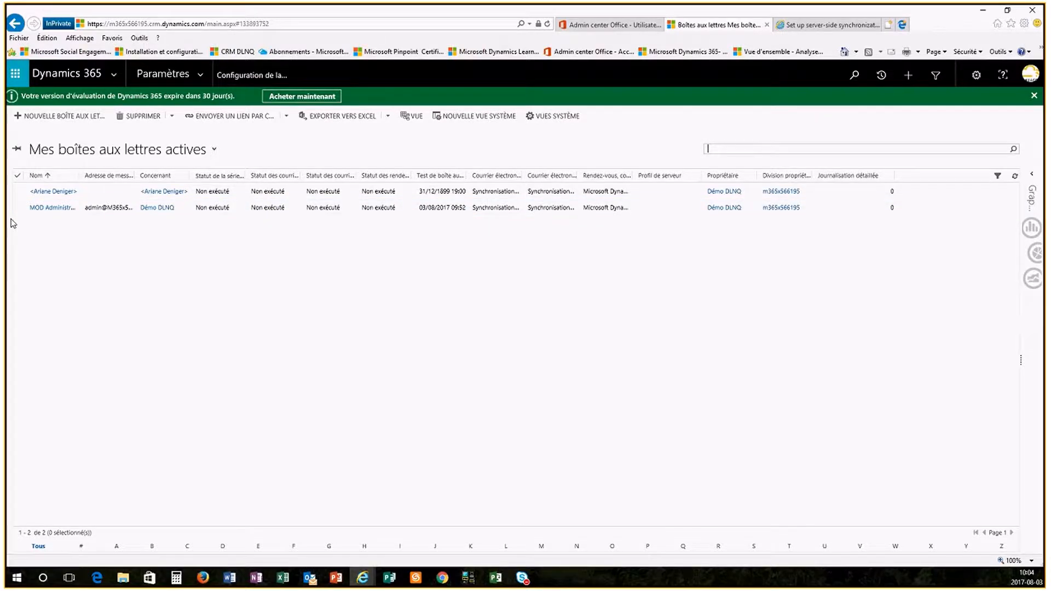
left_click(57, 213)
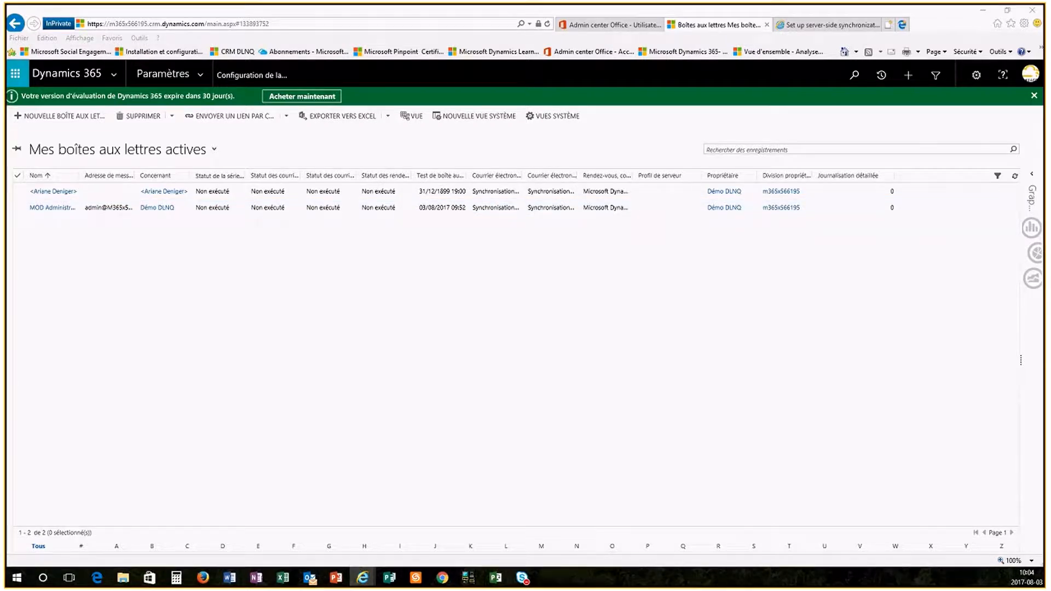
left_click_drag(694, 83, 679, 23)
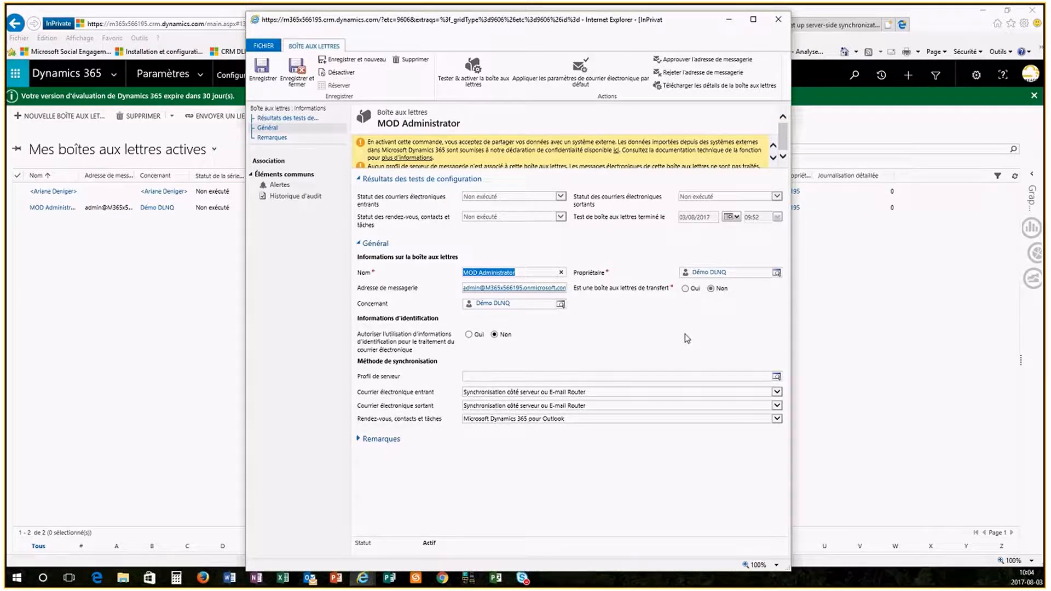
left_click(777, 377)
left_click(557, 398)
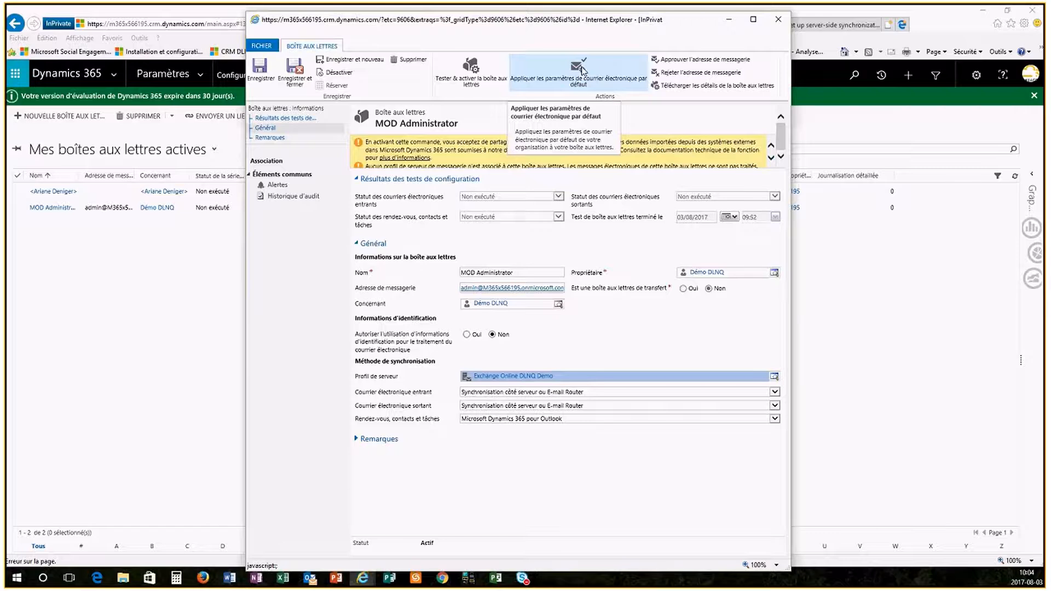
left_click(582, 70)
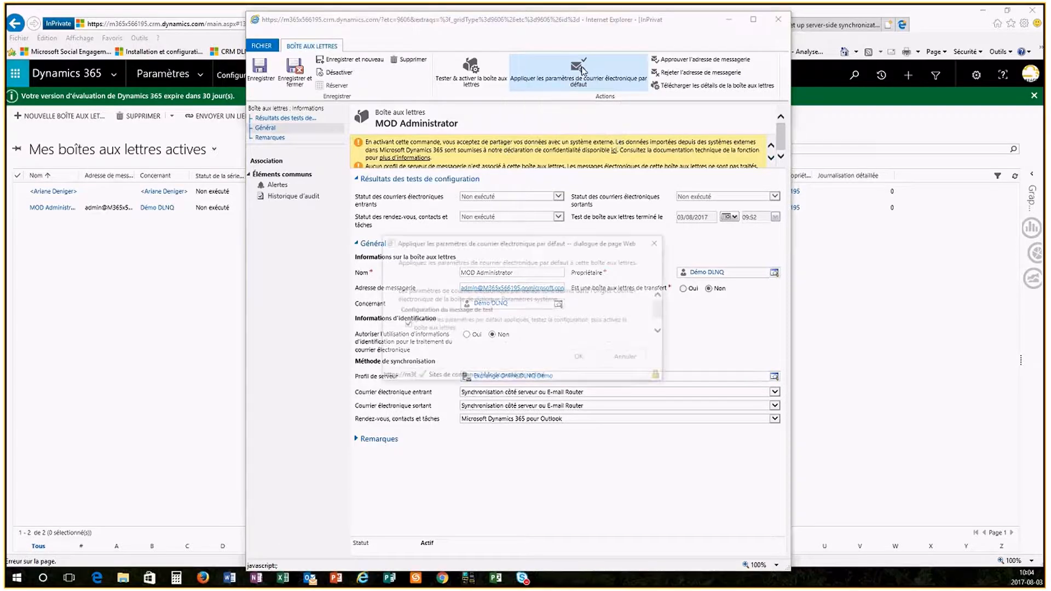
left_click(585, 360)
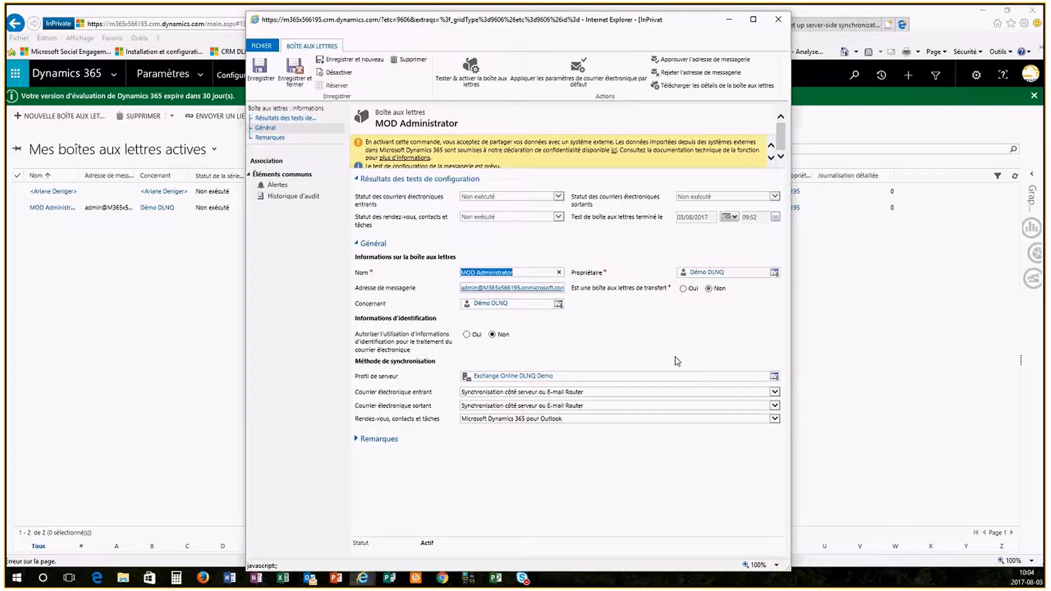
- Approve the MOD Administrator mailbox's email address and try to test and enable the mailbox
left_click(691, 62)
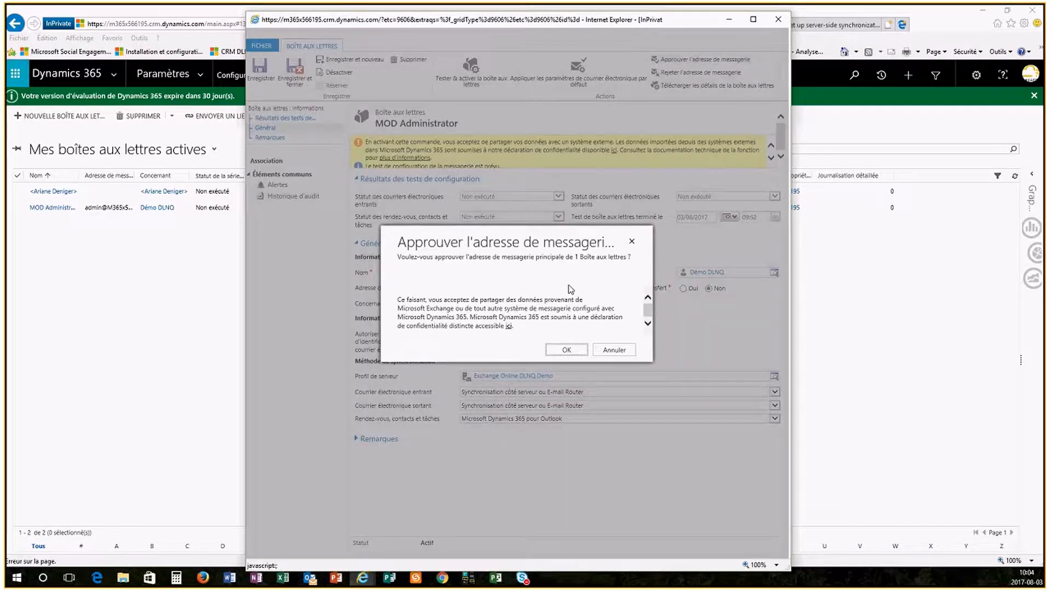
left_click(569, 351)
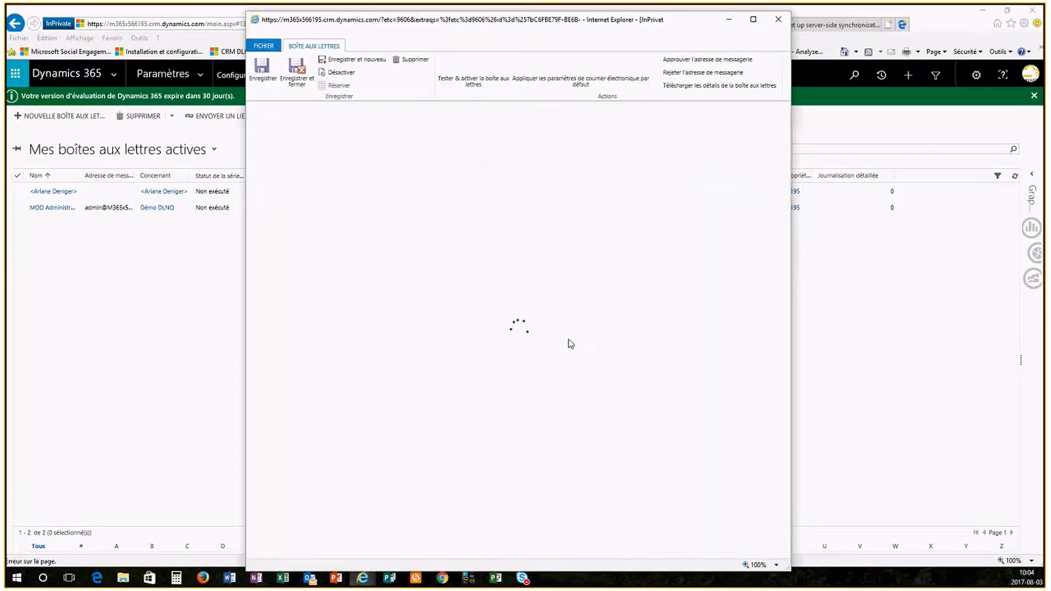
left_click(475, 70)
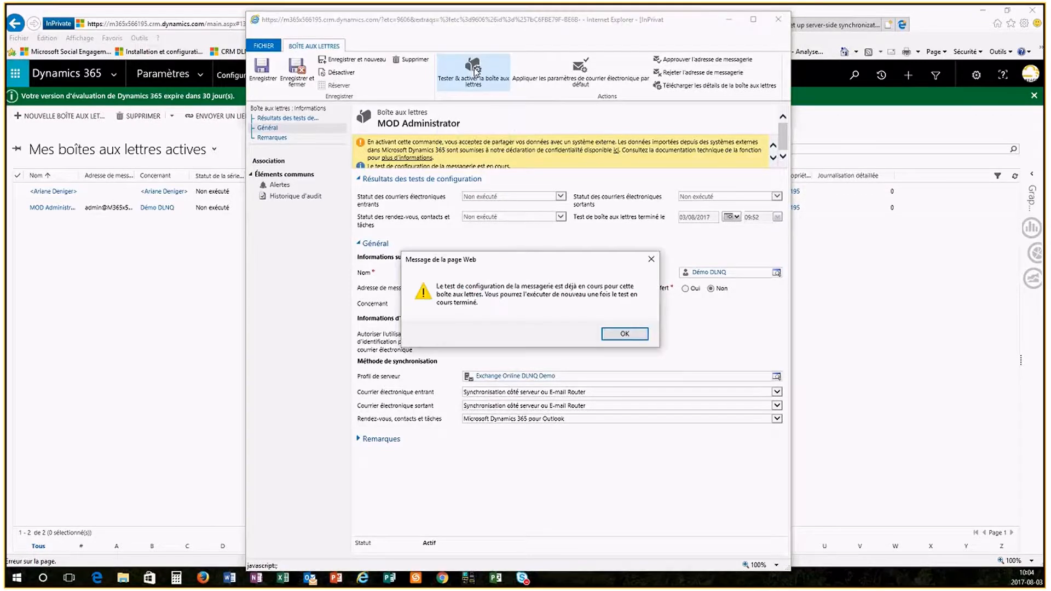
left_click(644, 331)
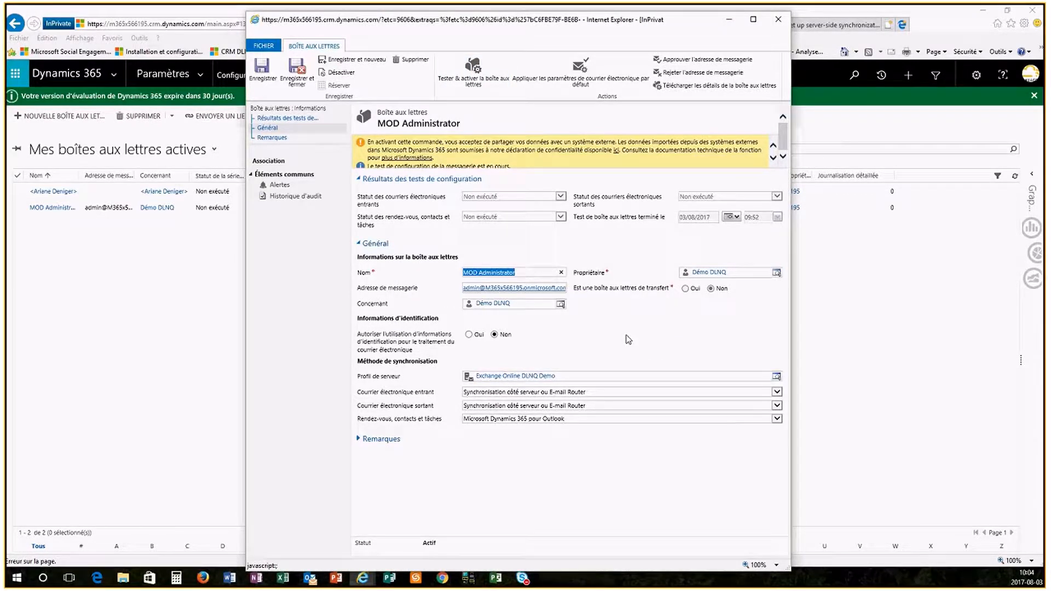
- Close the mailbox record, refresh the active mailboxes list and reopen MOD Administrator to check its configuration test results
left_click(780, 19)
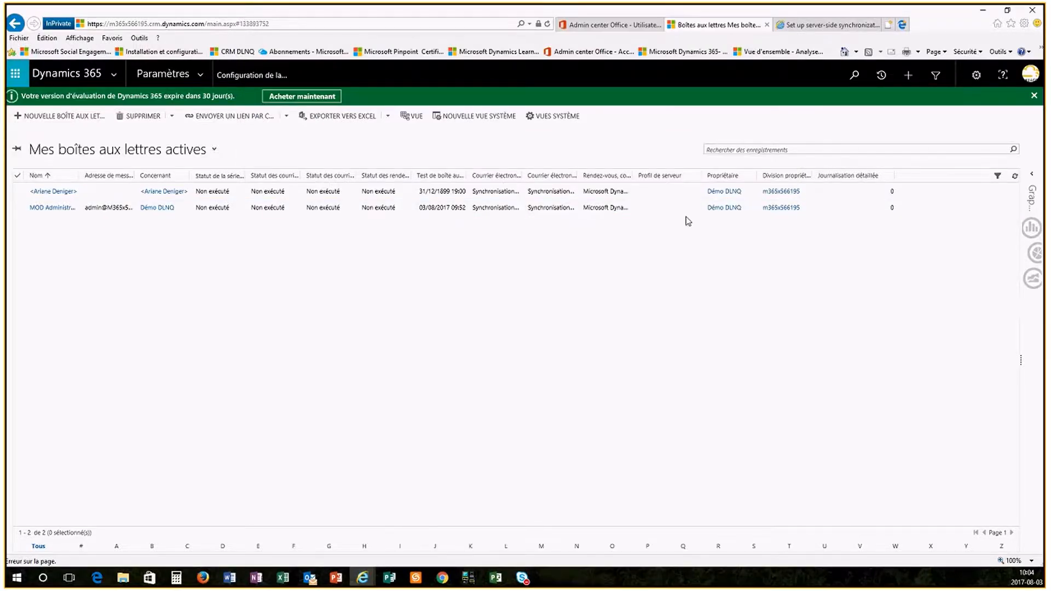
left_click(1015, 176)
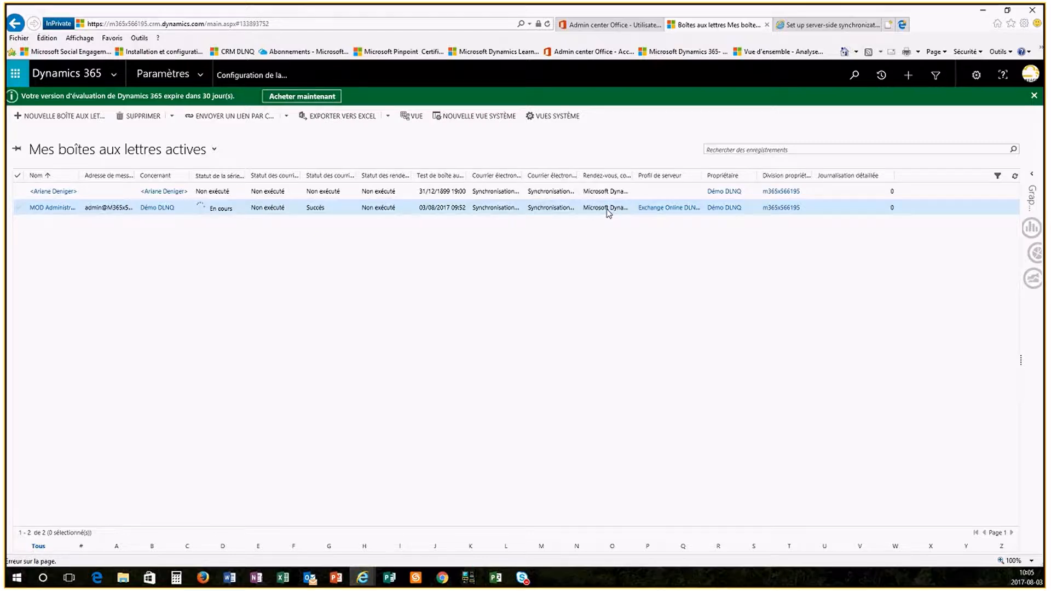
left_click(52, 207)
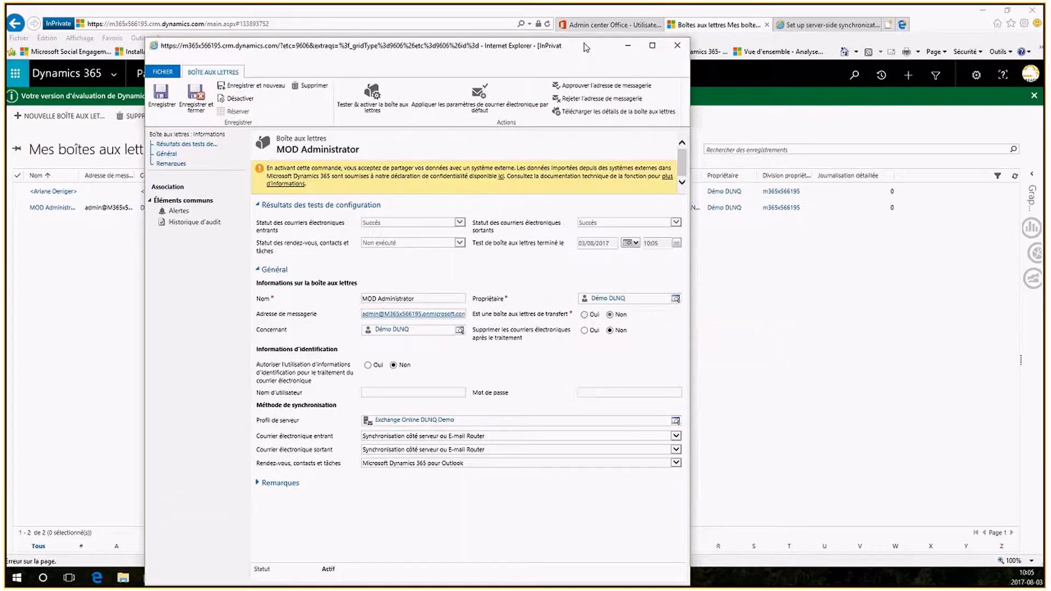
- Set the MOD Administrator mailbox's synchronization method for appointments, contacts and tasks to Synchronisation côté serveur and save the record
left_click(561, 445)
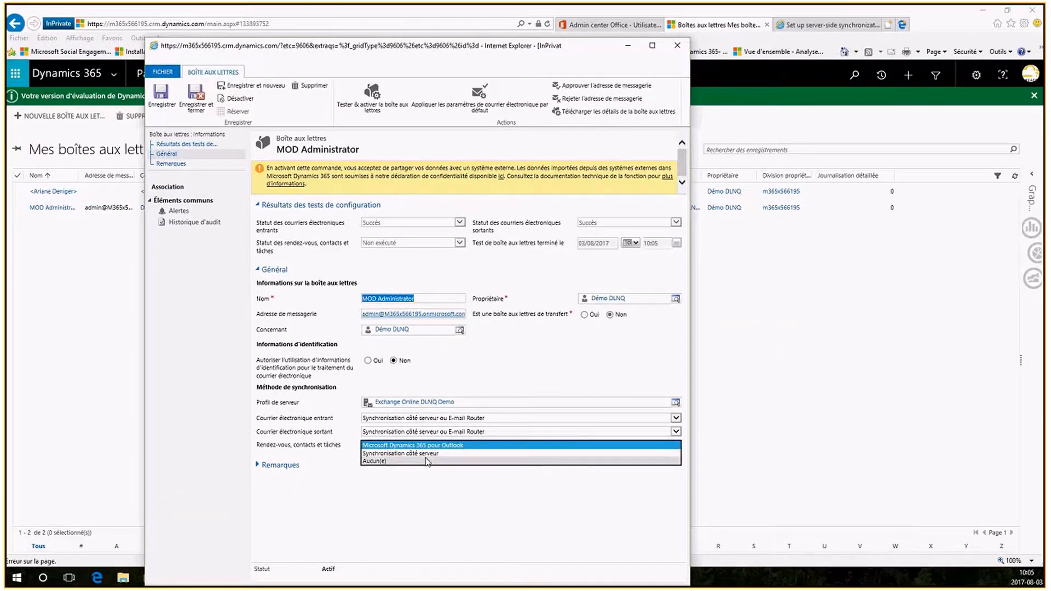
left_click(503, 453)
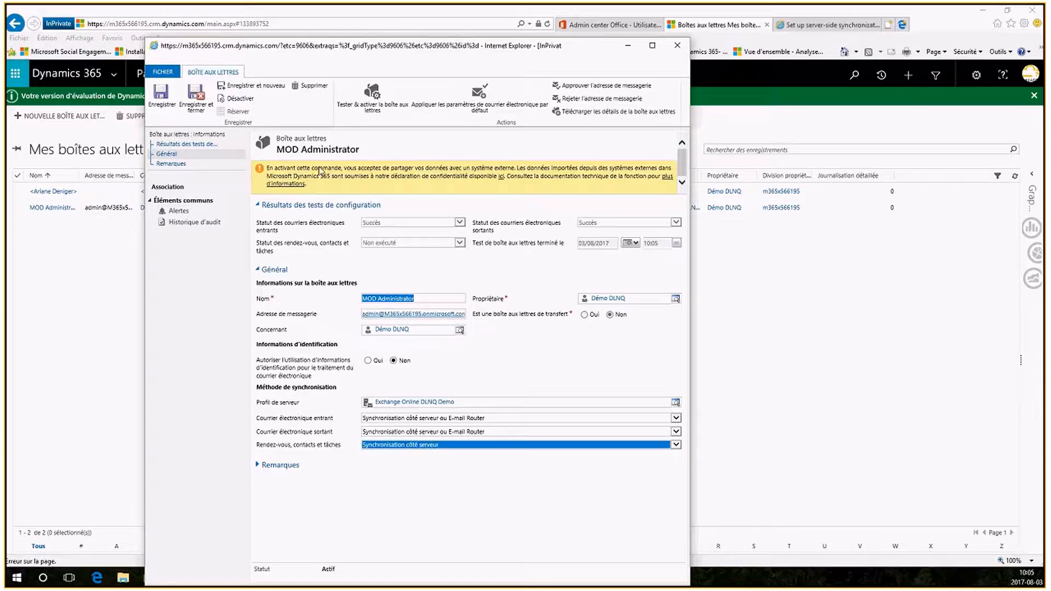
left_click(161, 98)
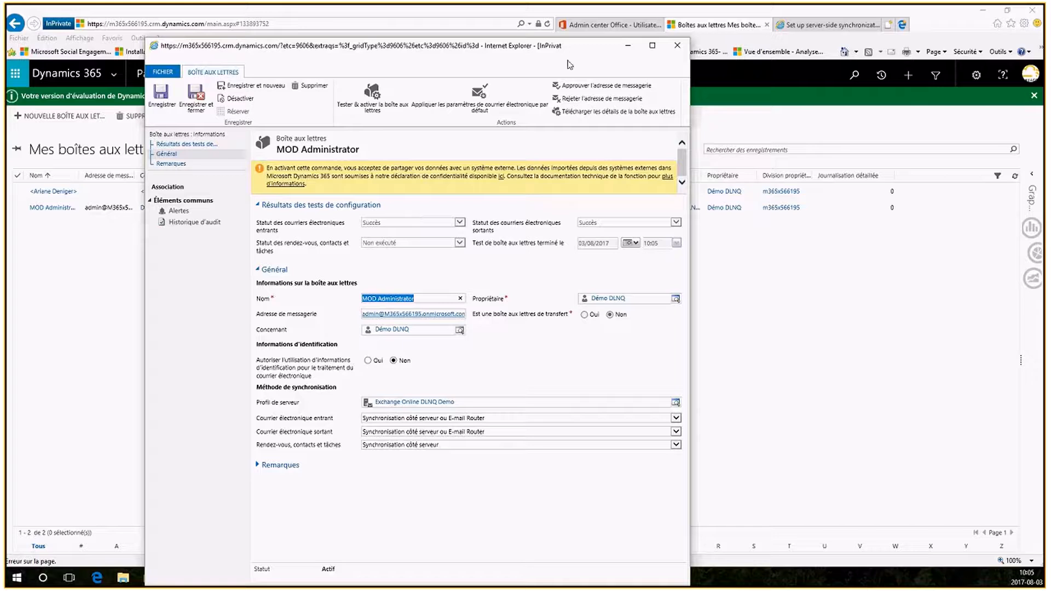
left_click_drag(586, 57, 587, 34)
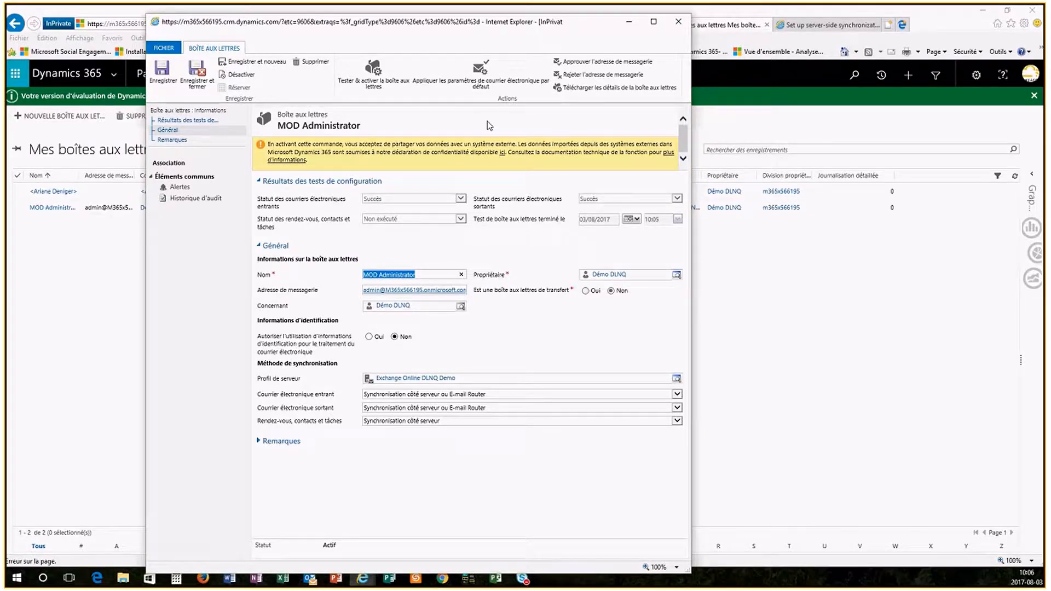
left_click(451, 426)
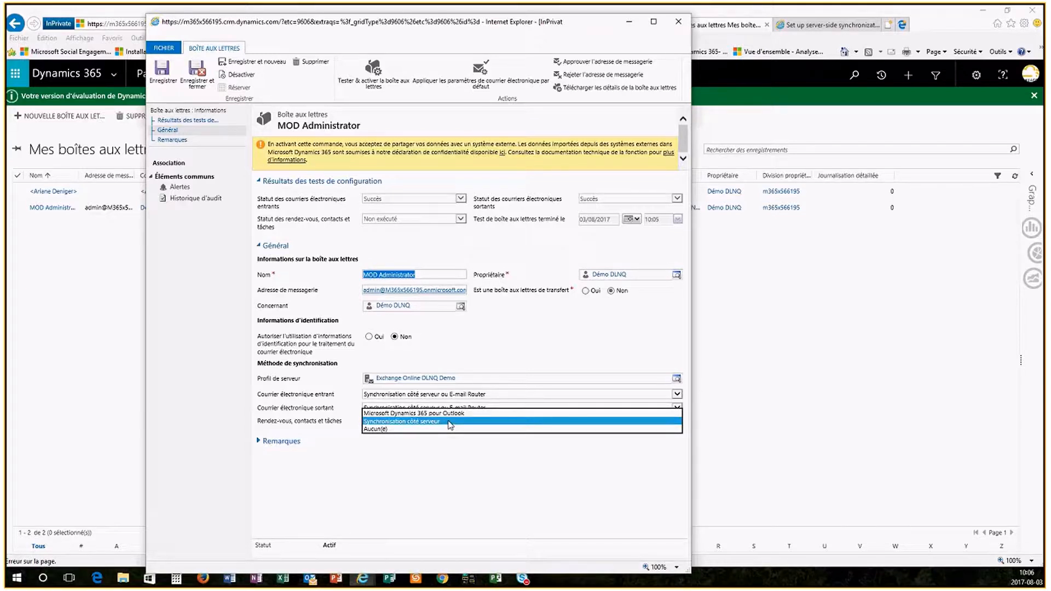
left_click(475, 466)
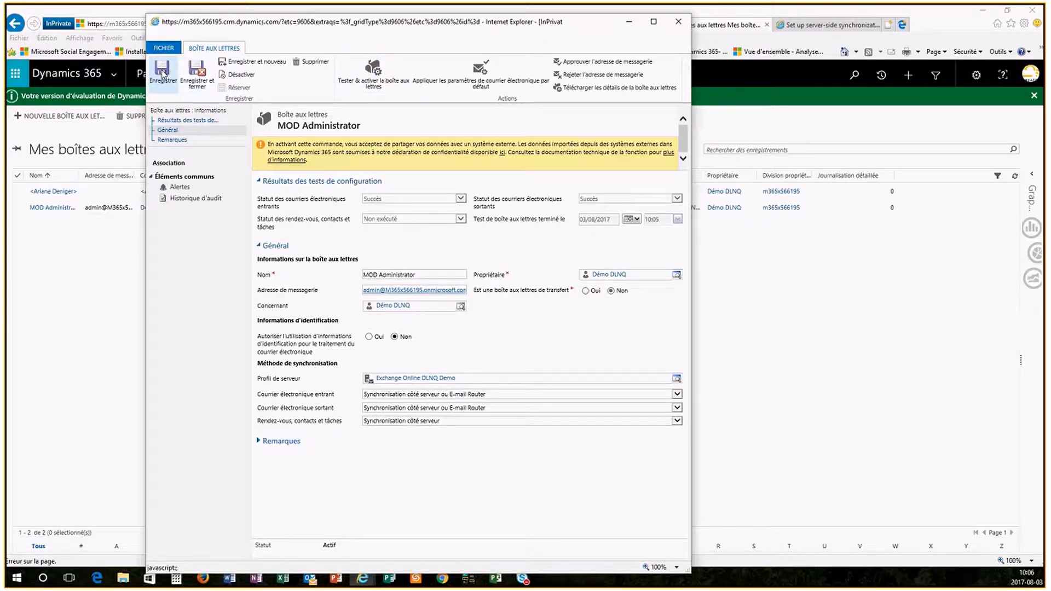
- Test and enable the MOD Administrator mailbox, limiting Exchange synchronization to this Dynamics 365 organization, and refresh the mailbox list to check its status
left_click(374, 70)
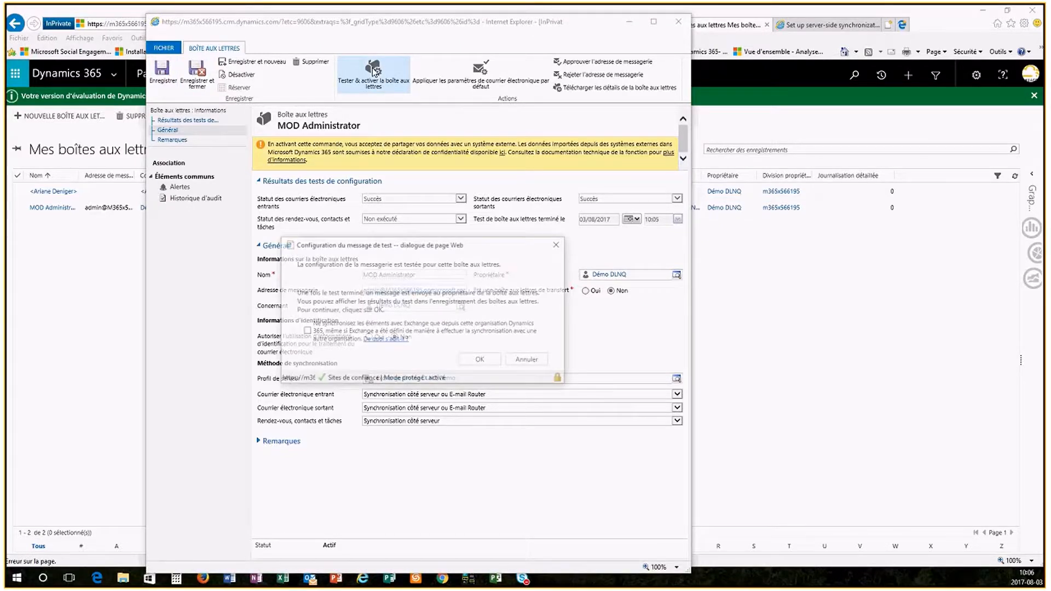
left_click(306, 332)
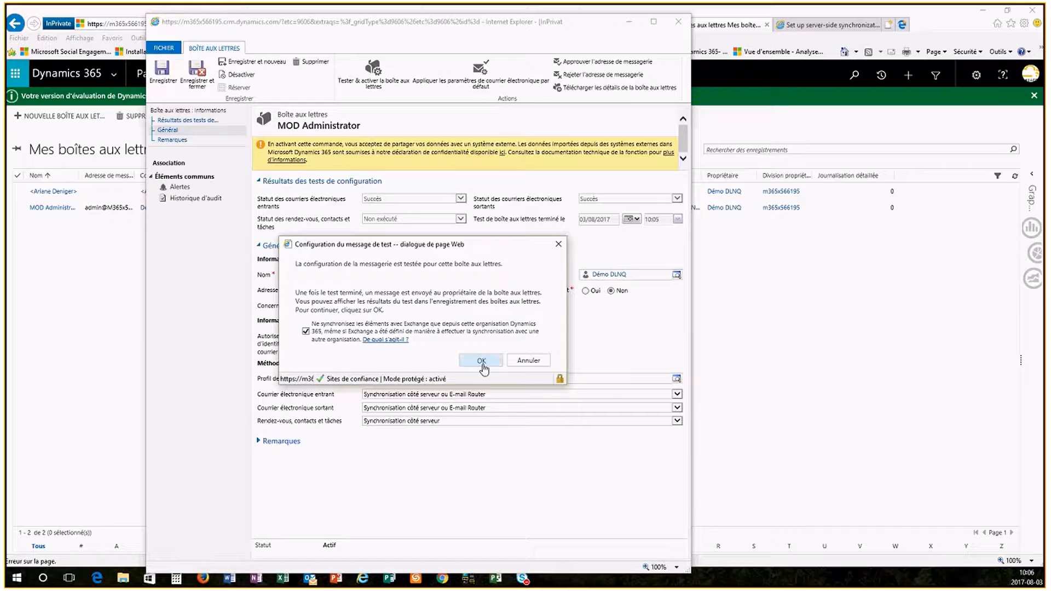
left_click(481, 361)
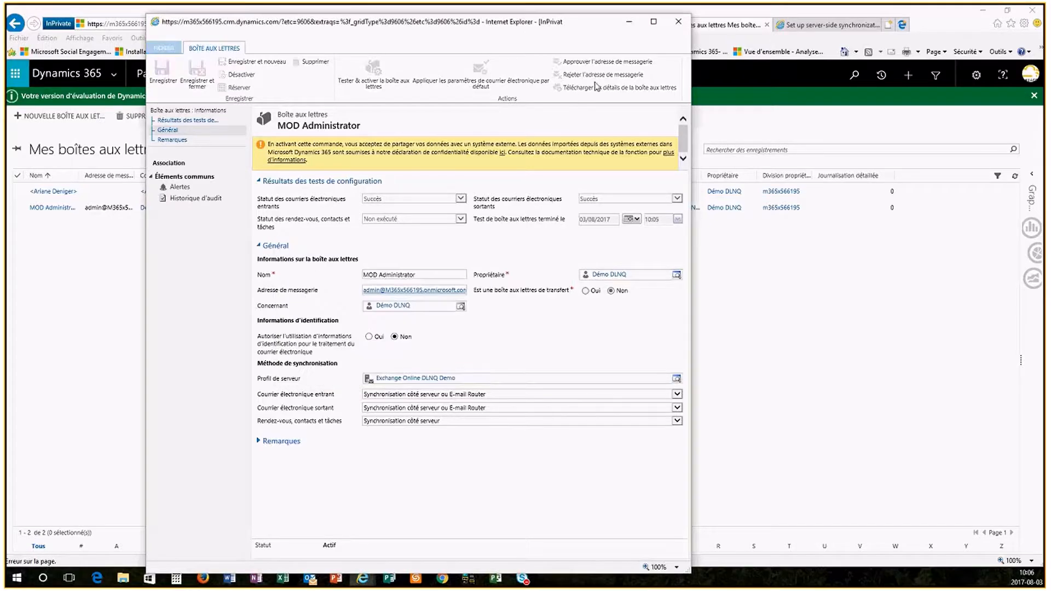
left_click(679, 22)
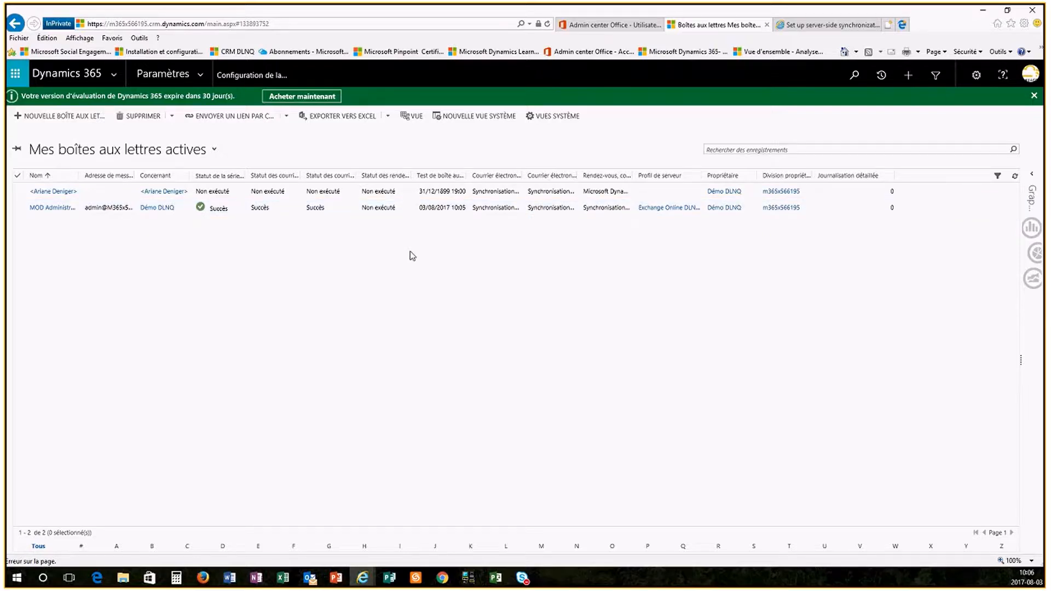
left_click(1016, 178)
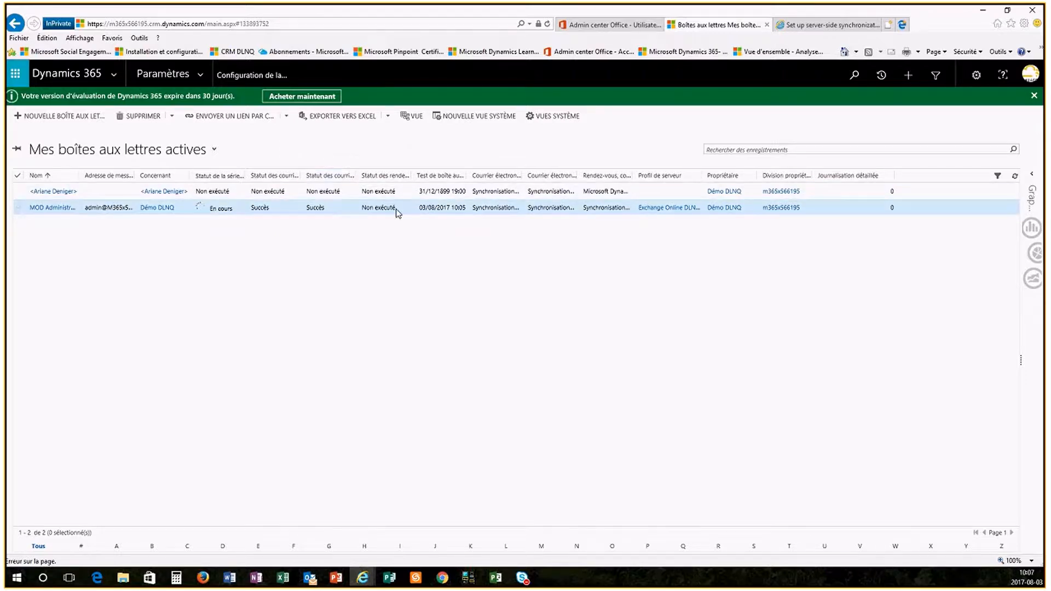
left_click(1015, 178)
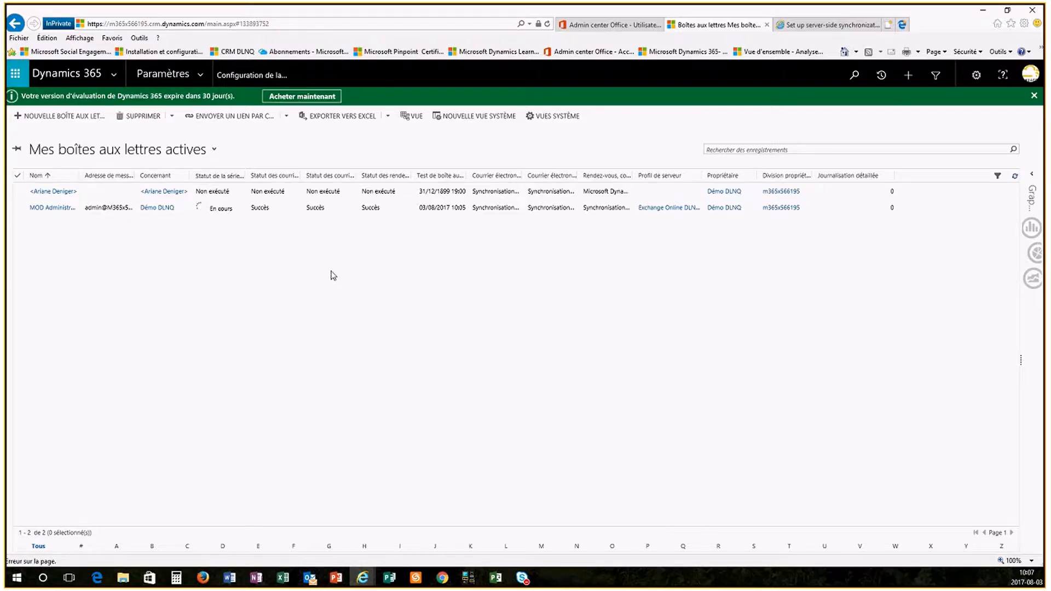
- Open the Dynamics 365 for Outlook app settings, decline sending the error report, and add the app for all eligible users
left_click(202, 75)
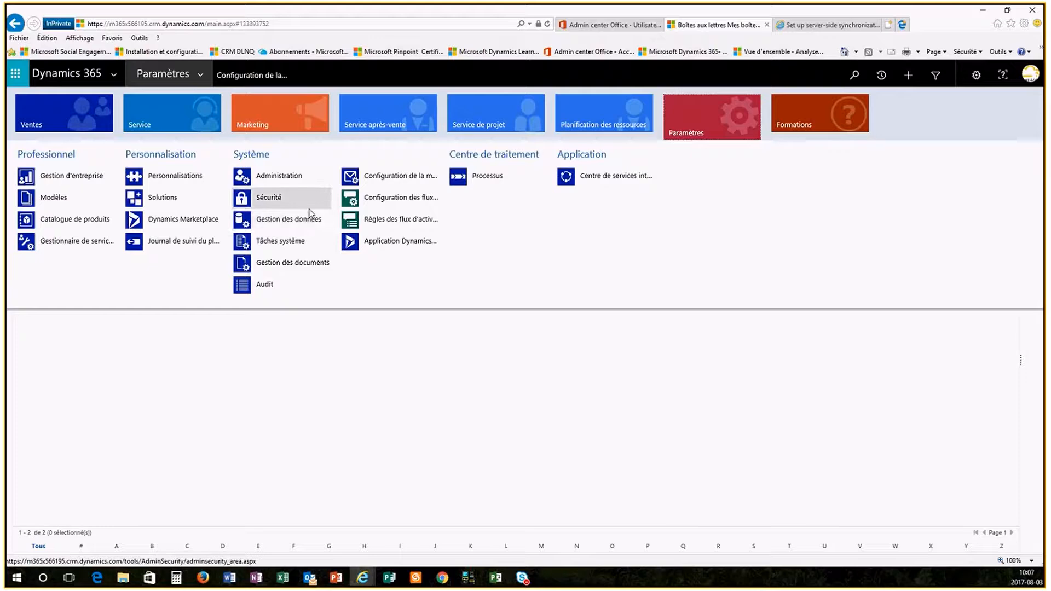
left_click(400, 242)
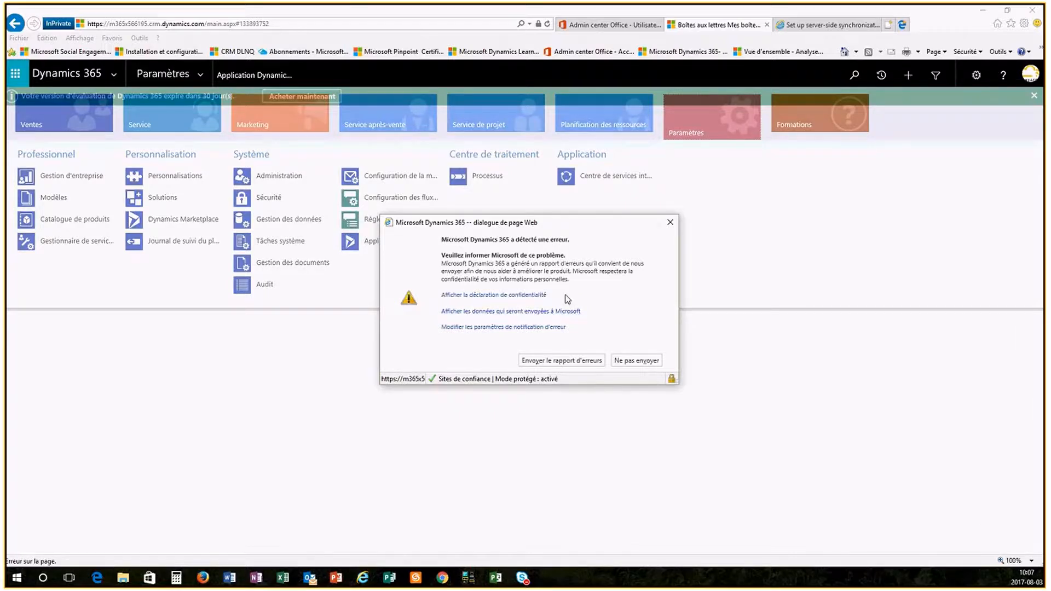
left_click(636, 361)
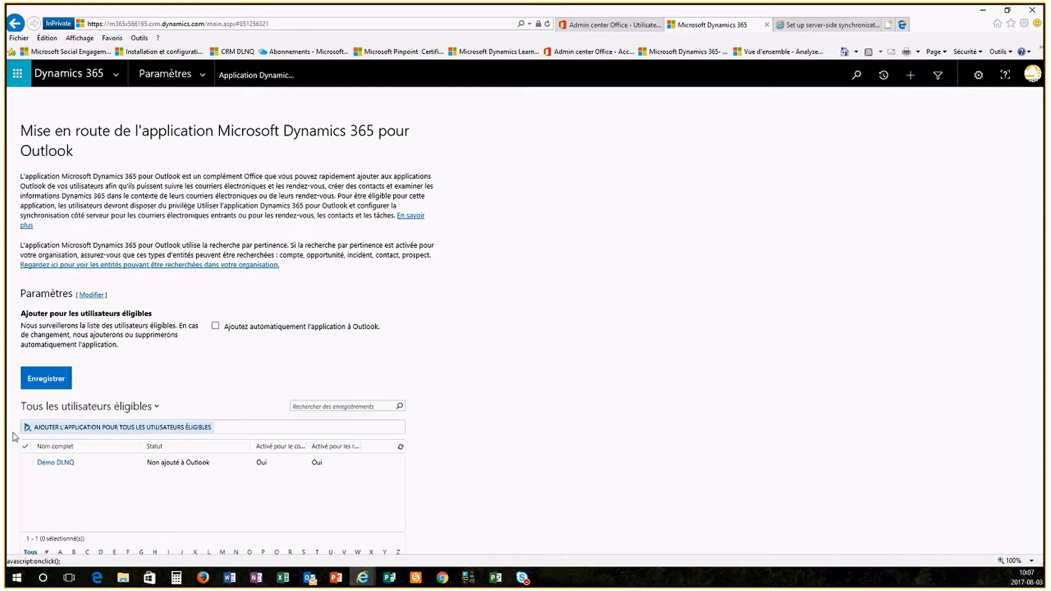
left_click(80, 434)
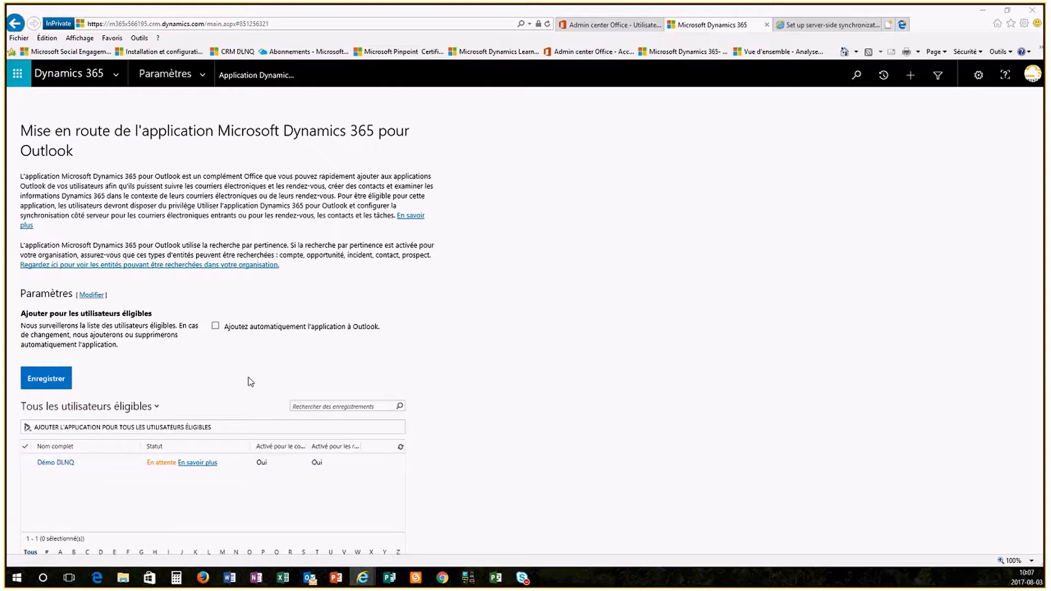
- Enable automatically adding the app to Outlook for eligible users and refresh the eligible users list
left_click(216, 327)
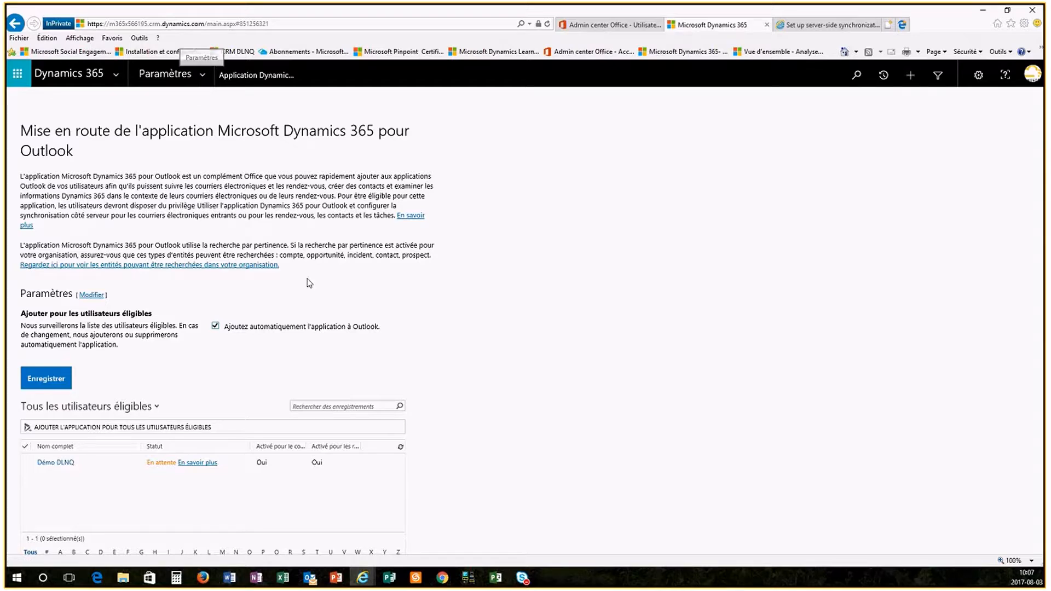
left_click(401, 448)
left_click(400, 448)
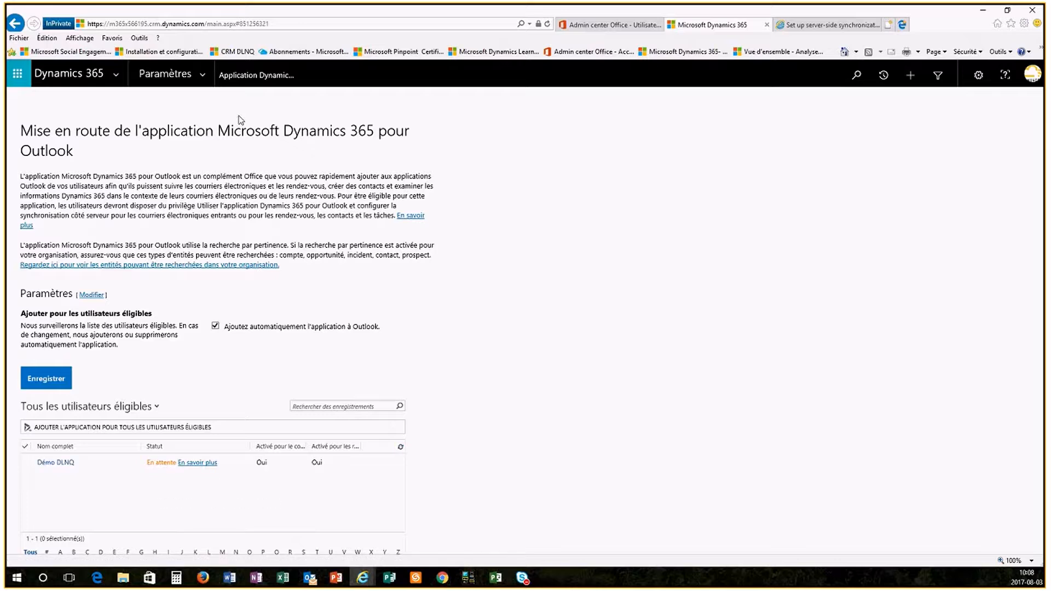
- Open the server-side synchronization monitoring dashboard from the email configuration area and review its mailbox summary and the available system dashboards
left_click(202, 76)
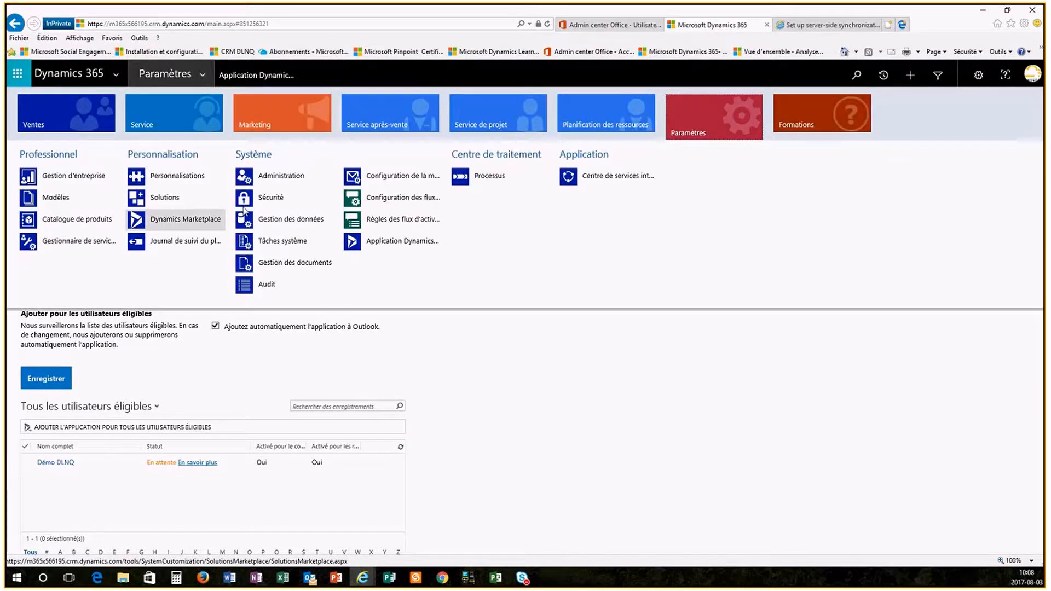
left_click(401, 177)
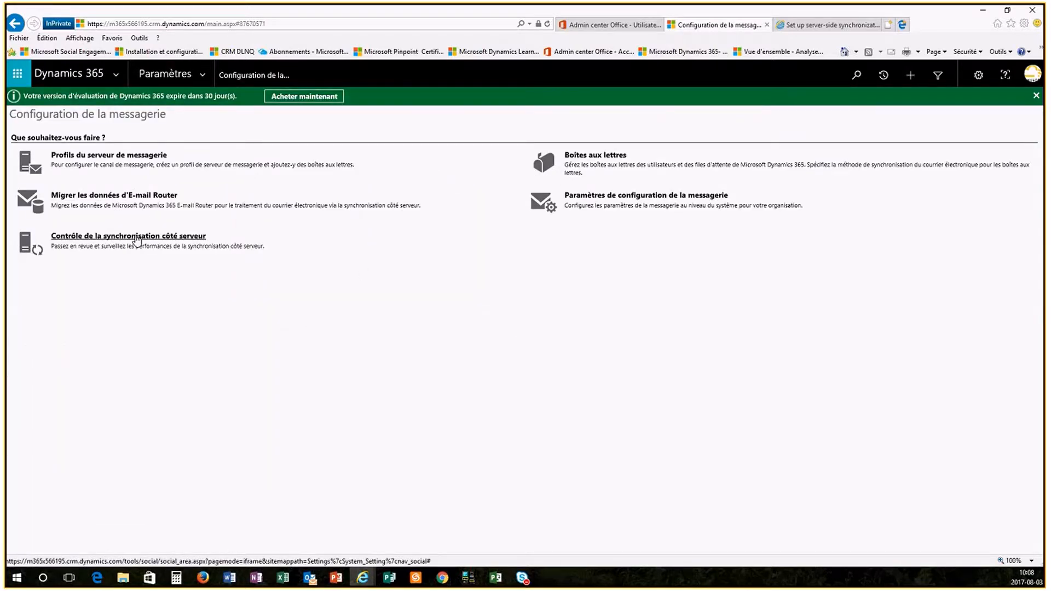
left_click(137, 237)
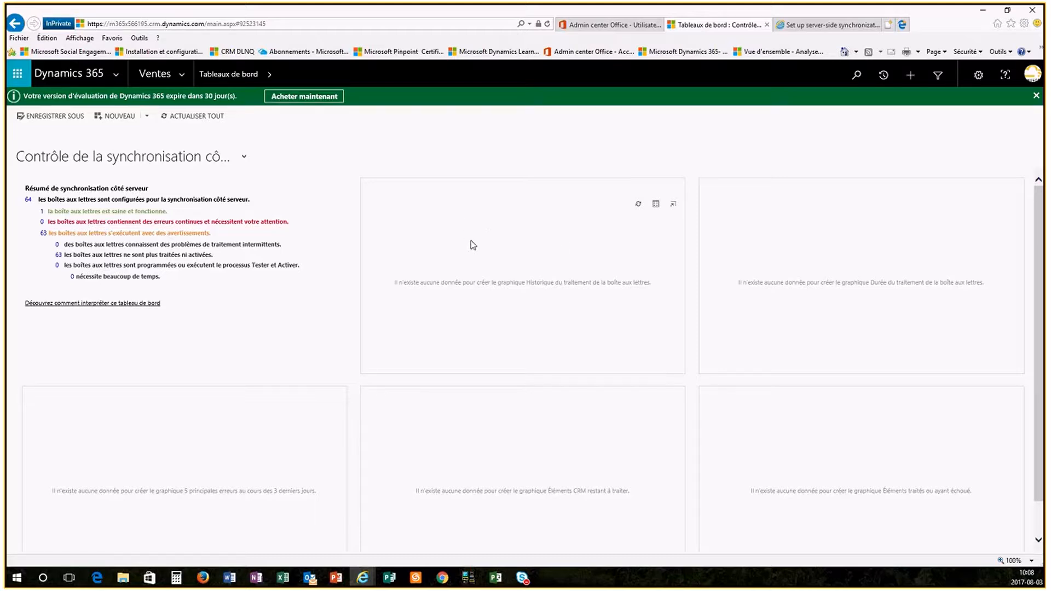
left_click(245, 160)
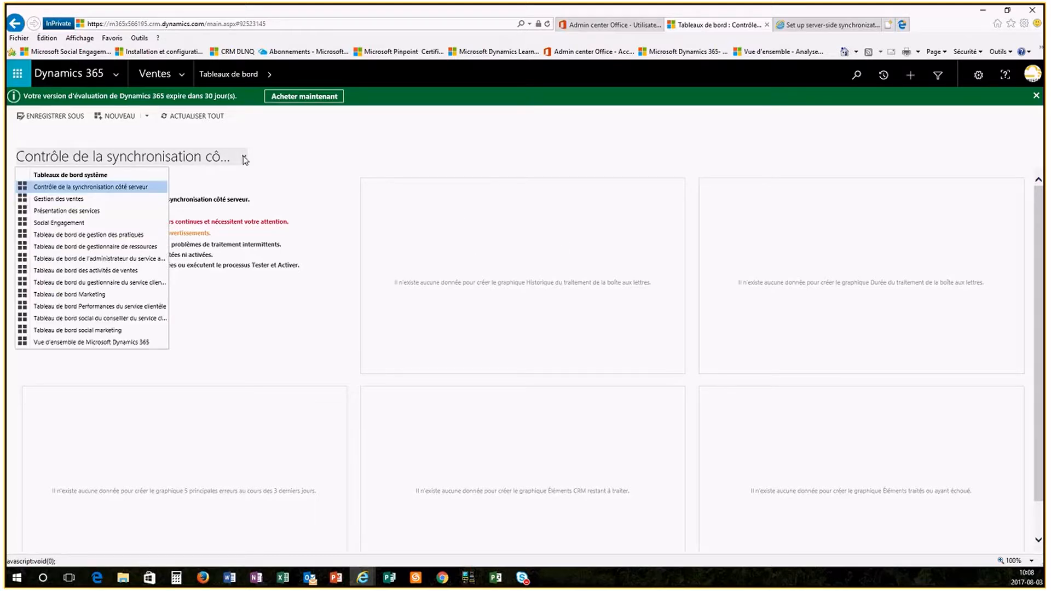
left_click(340, 156)
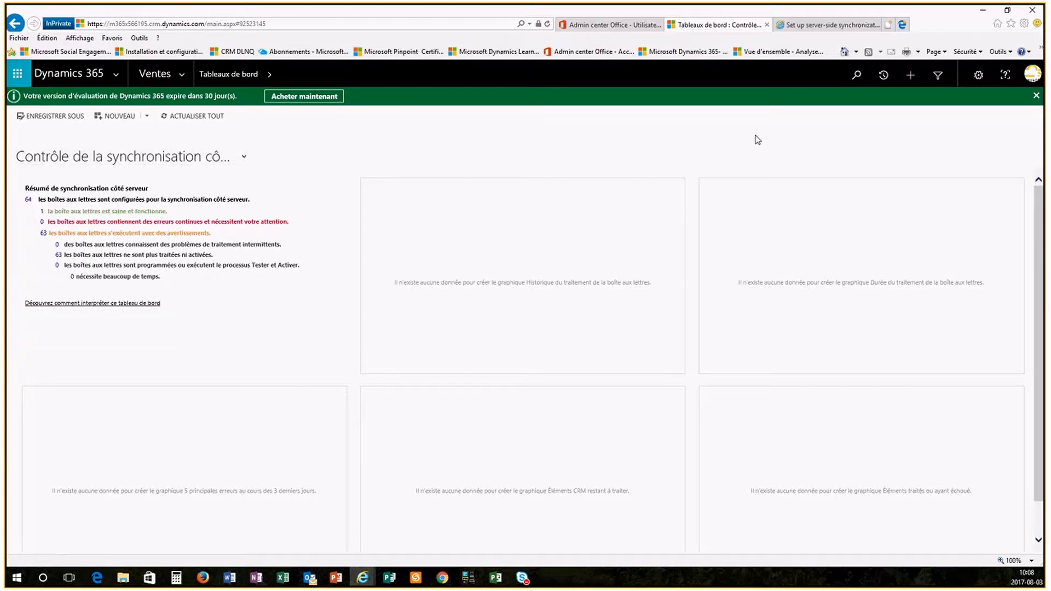
- Review the synchronization scenarios in the TechNet server-side synchronization article and open Connect Dynamics 365 to POP3/SMTP servers
left_click(817, 27)
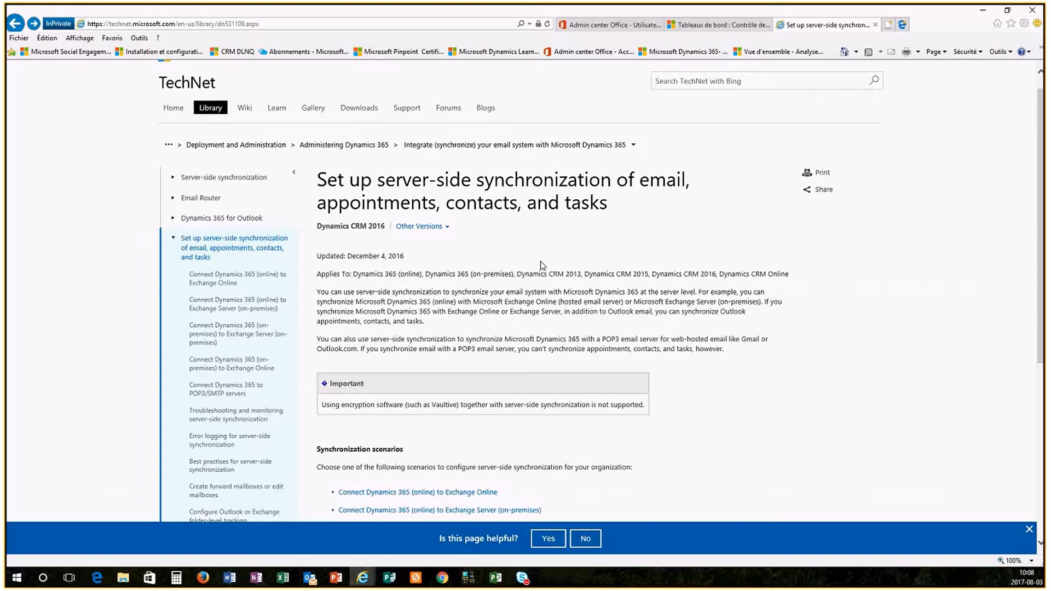
left_click(271, 26)
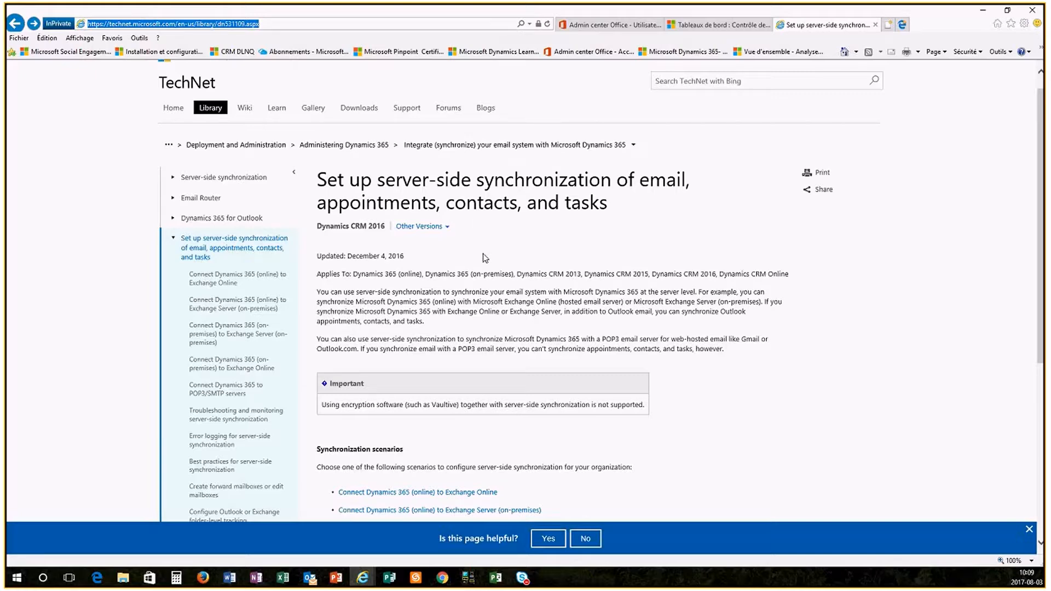
scroll(657, 397, "down", 2)
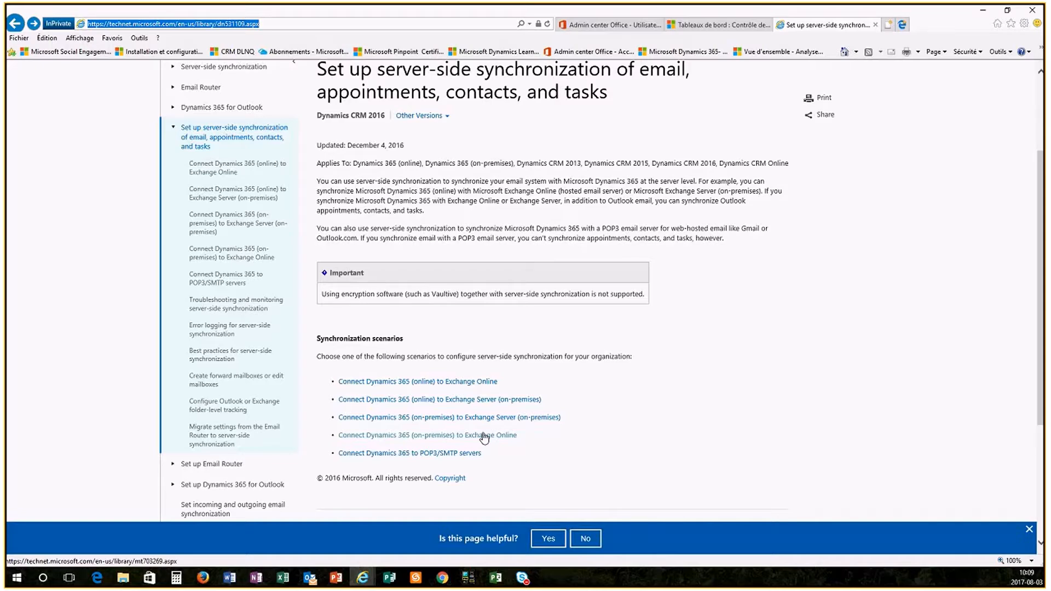
left_click(426, 457)
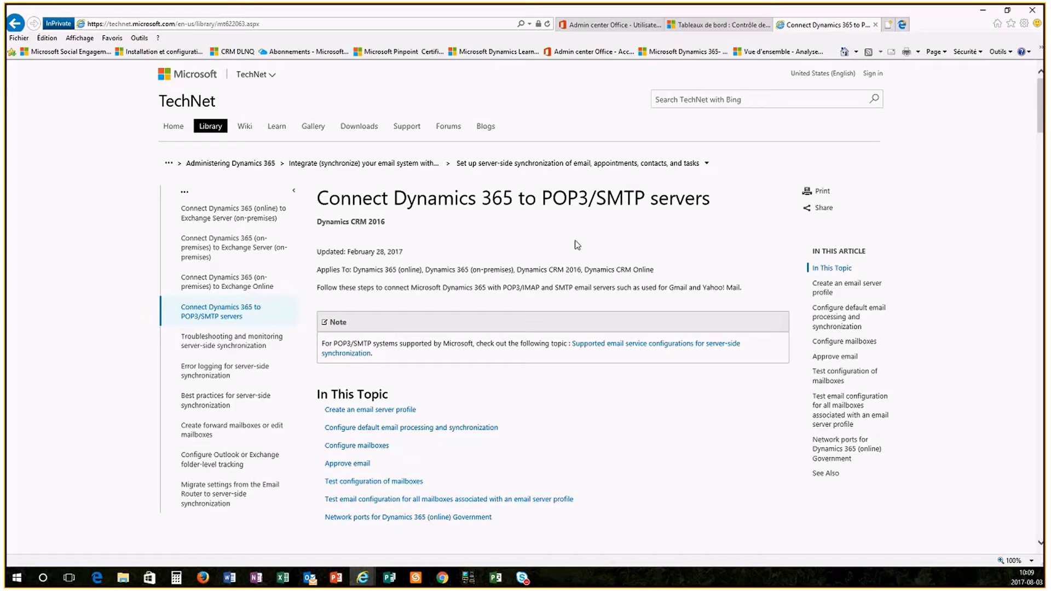
key("alt+Tab")
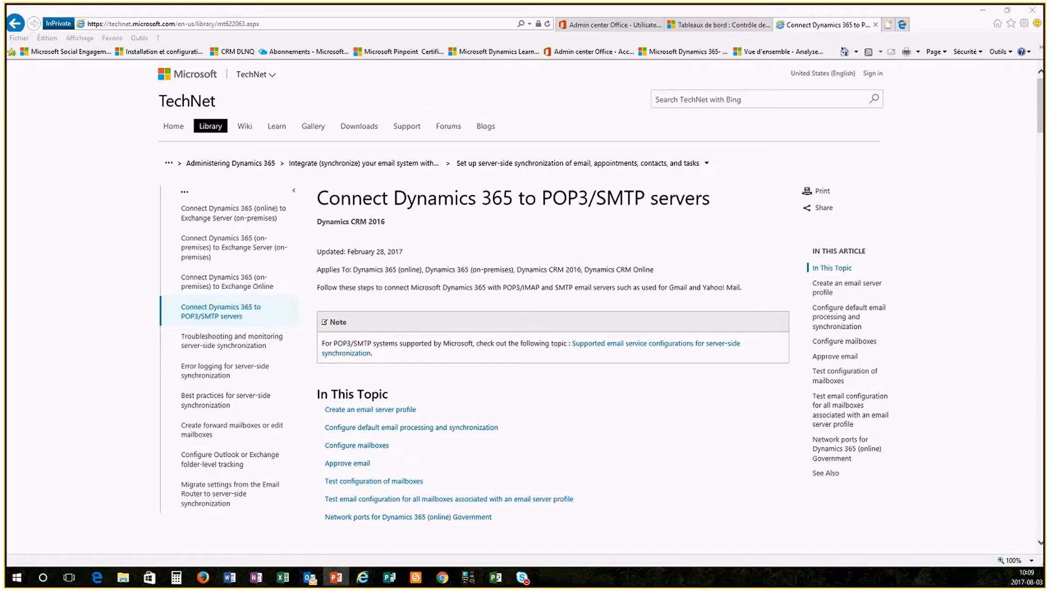
- Return to the Dynamics 365 for Outlook app settings and refresh the eligible users list to check the app's deployment status
left_click(704, 30)
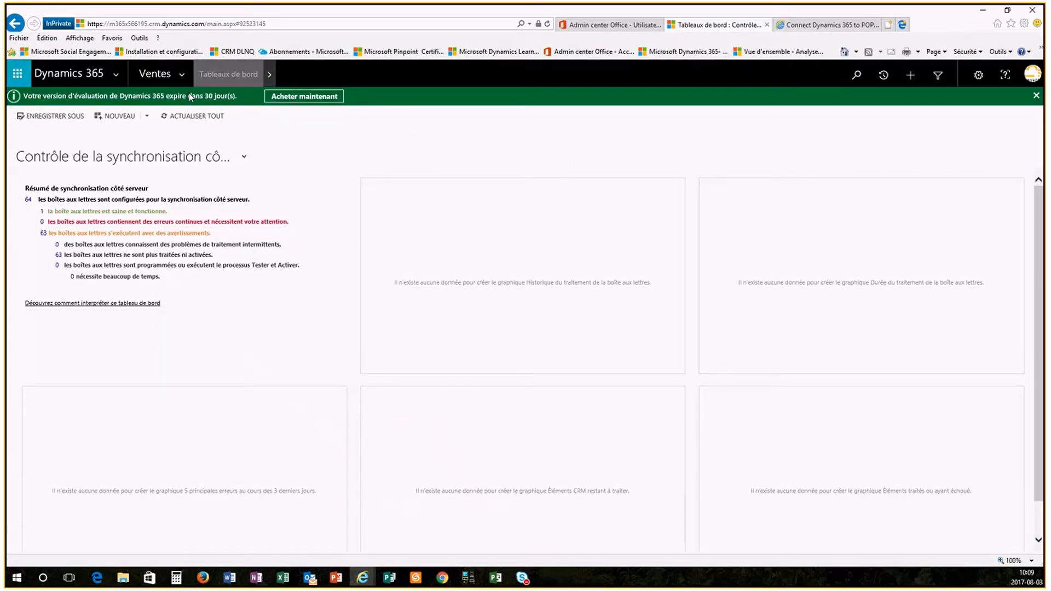
left_click(188, 76)
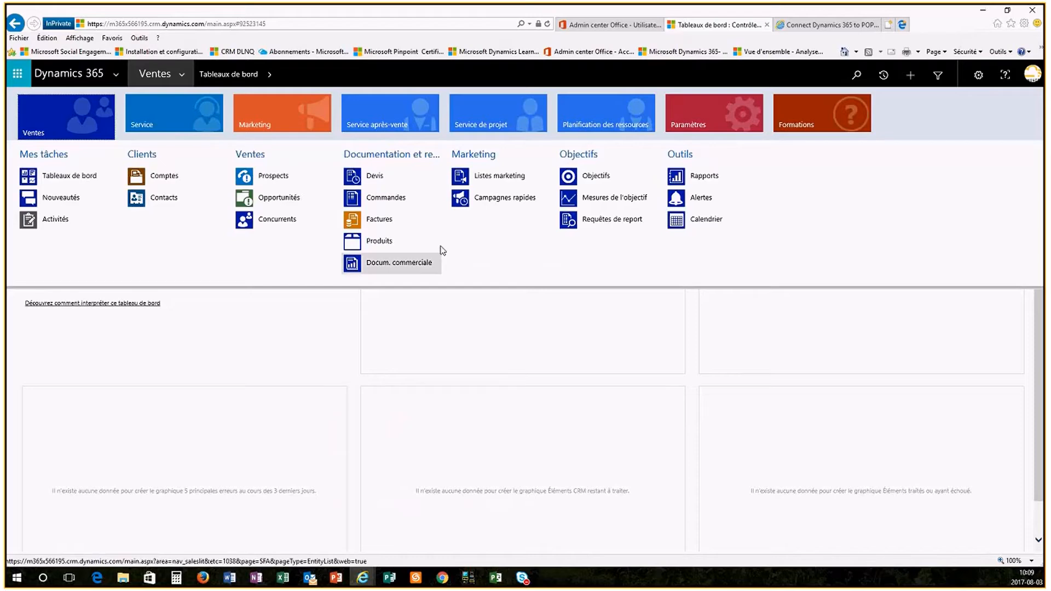
left_click(699, 120)
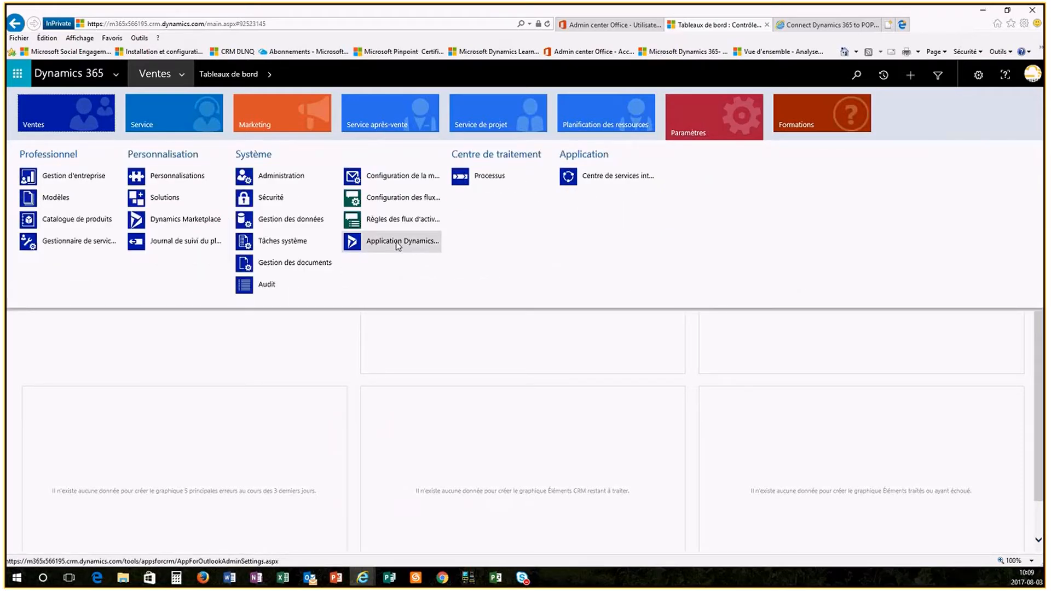
left_click(398, 245)
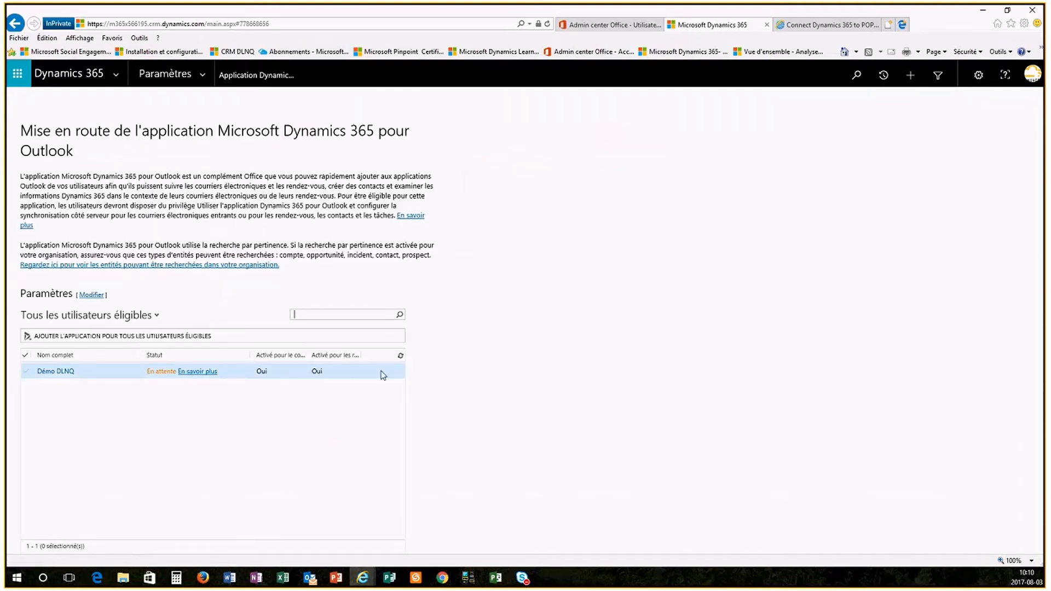
left_click(403, 359)
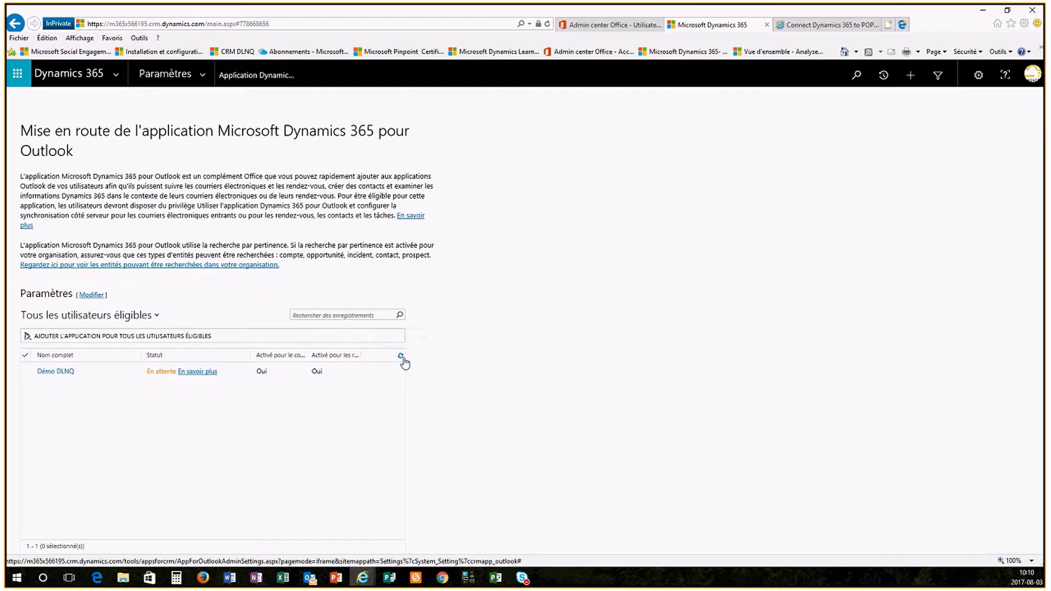